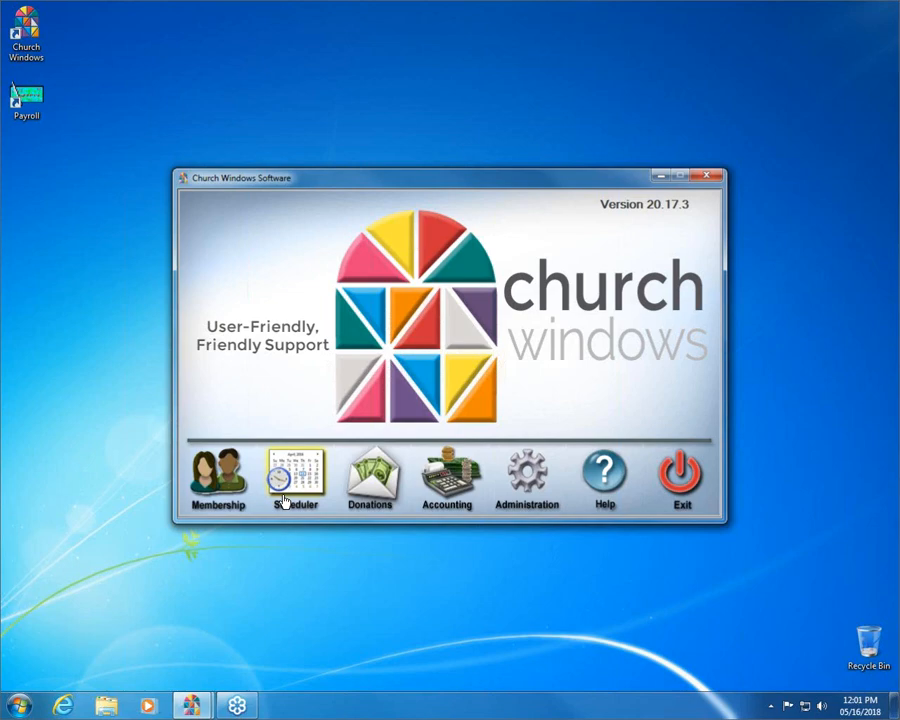
- Open the Training Workbooks page of the Church Windows website in the browser and close the extra Google tab
left_click(61, 711)
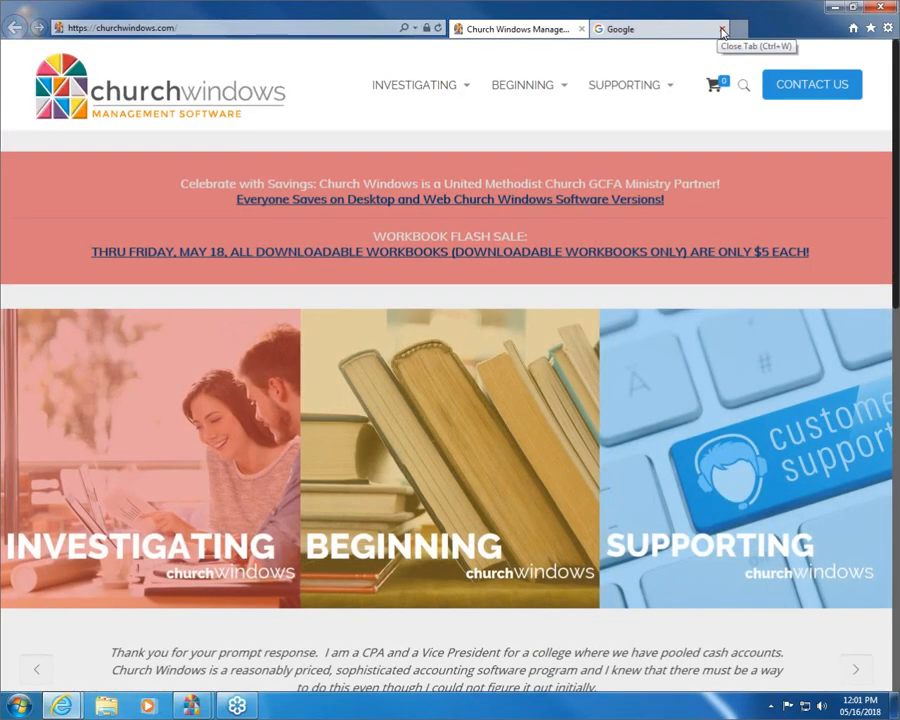
left_click(723, 31)
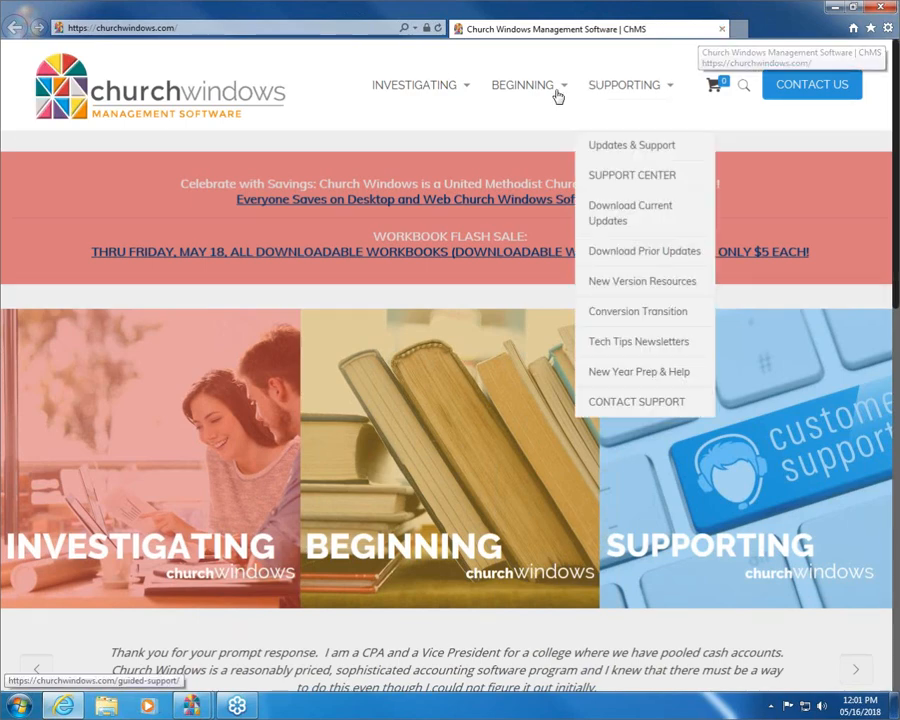
mouse_move(558, 93)
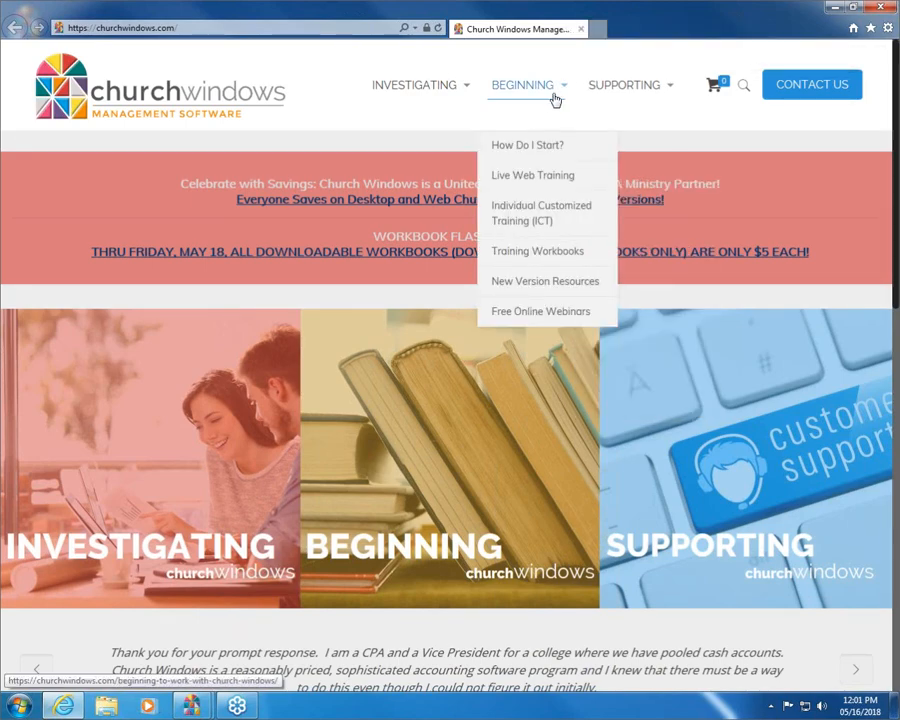
left_click(539, 260)
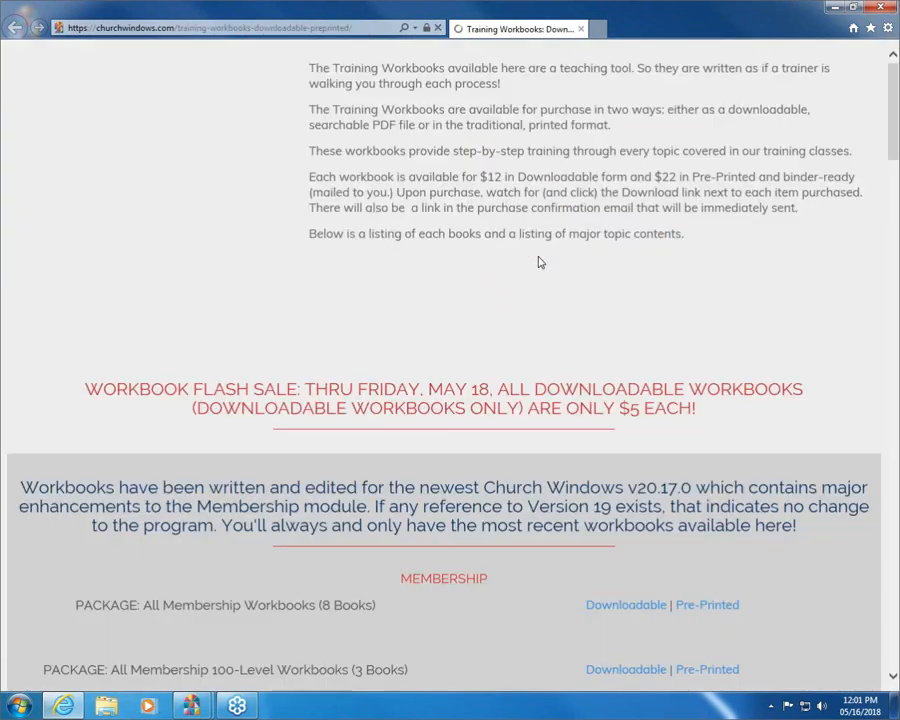
- Look through the training workbook list down to the Scheduler section and examine the S101 - Scheduler 101 topics
scroll(538, 262, "down", 6)
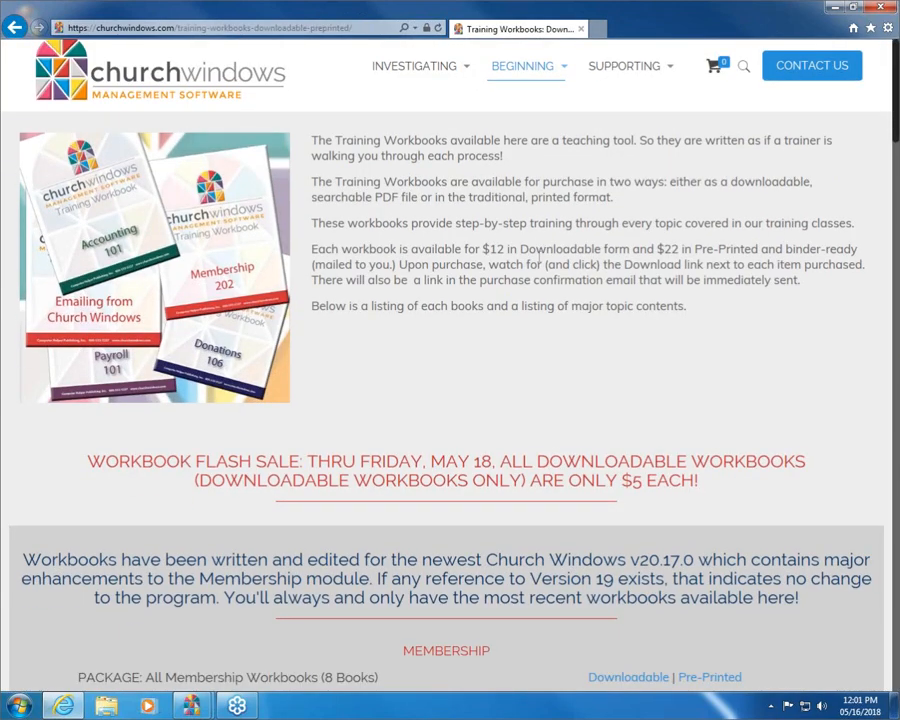
scroll(538, 262, "down", 1)
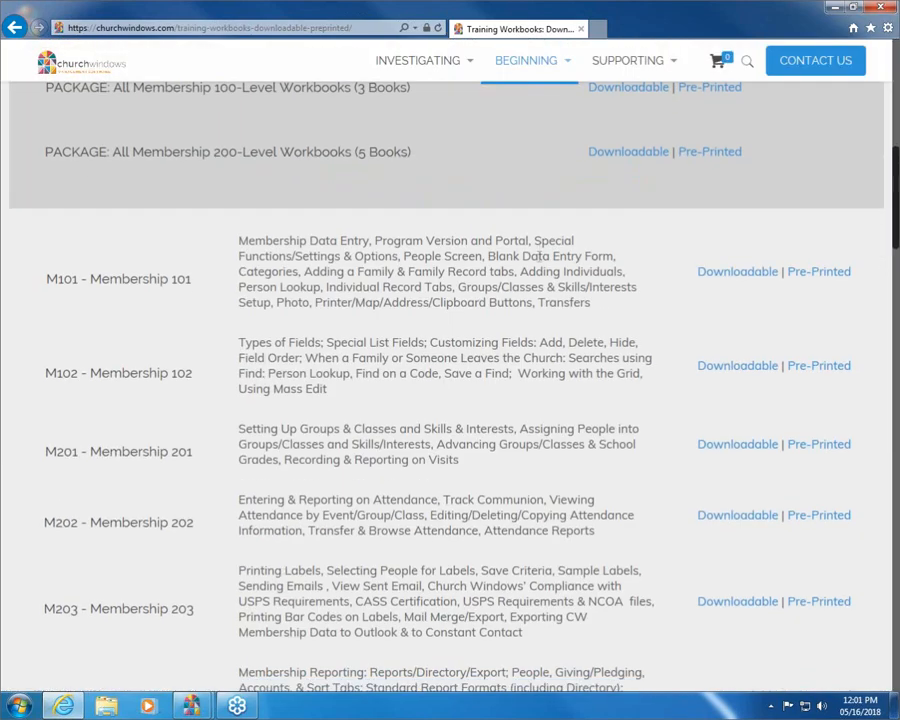
scroll(540, 256, "up", 3)
mouse_move(557, 65)
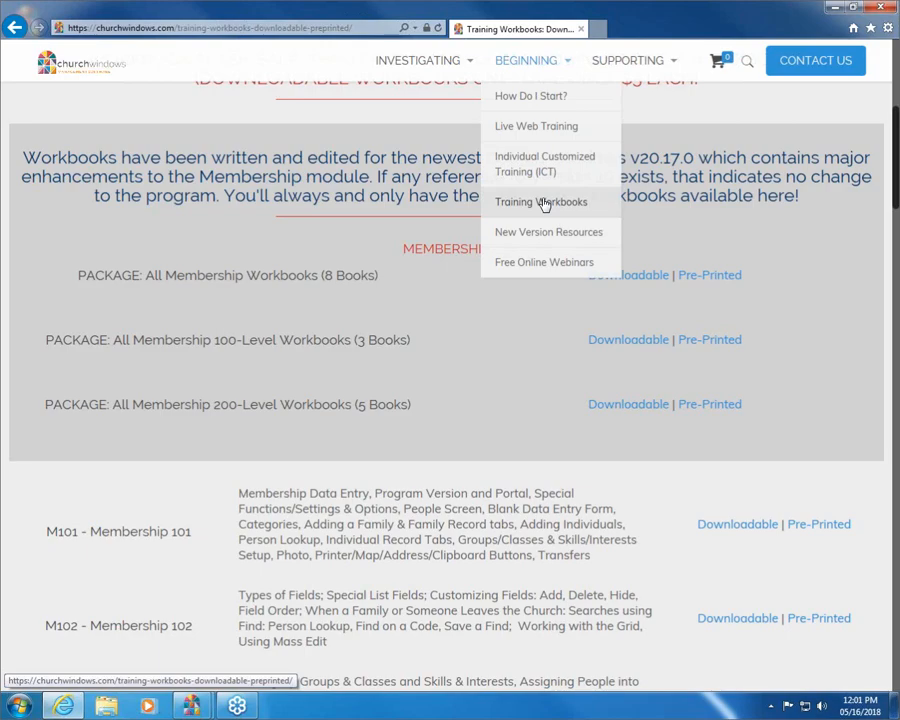
scroll(508, 367, "down", 5)
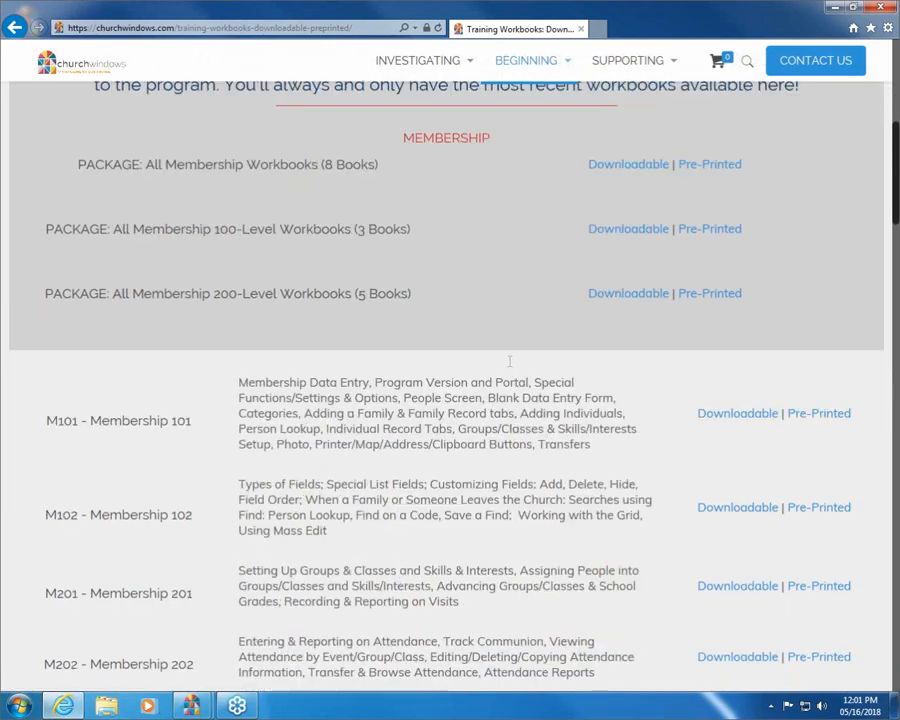
scroll(509, 362, "down", 6)
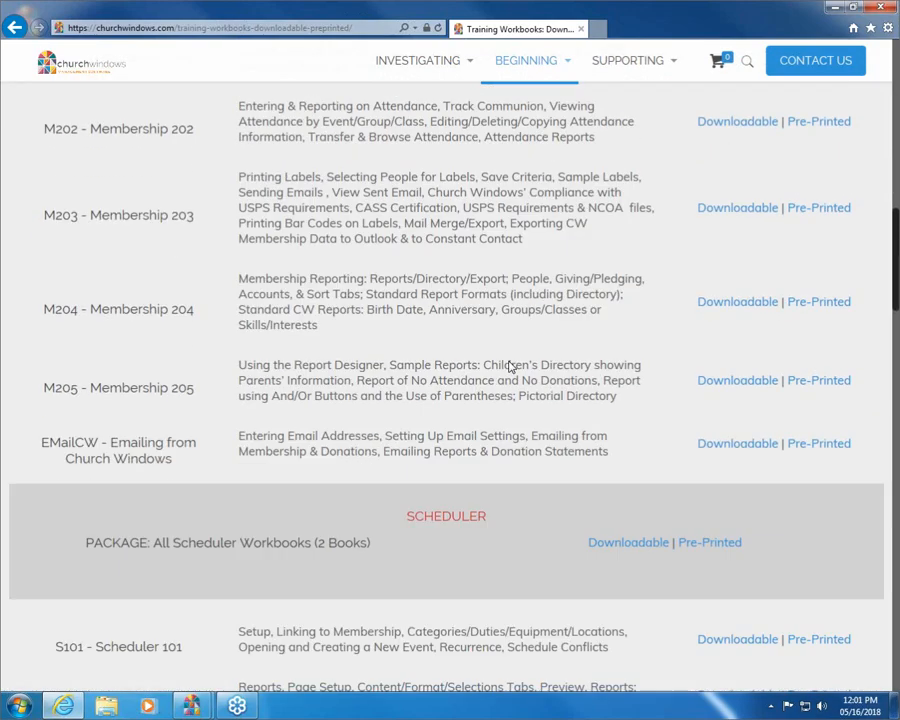
scroll(508, 364, "up", 2)
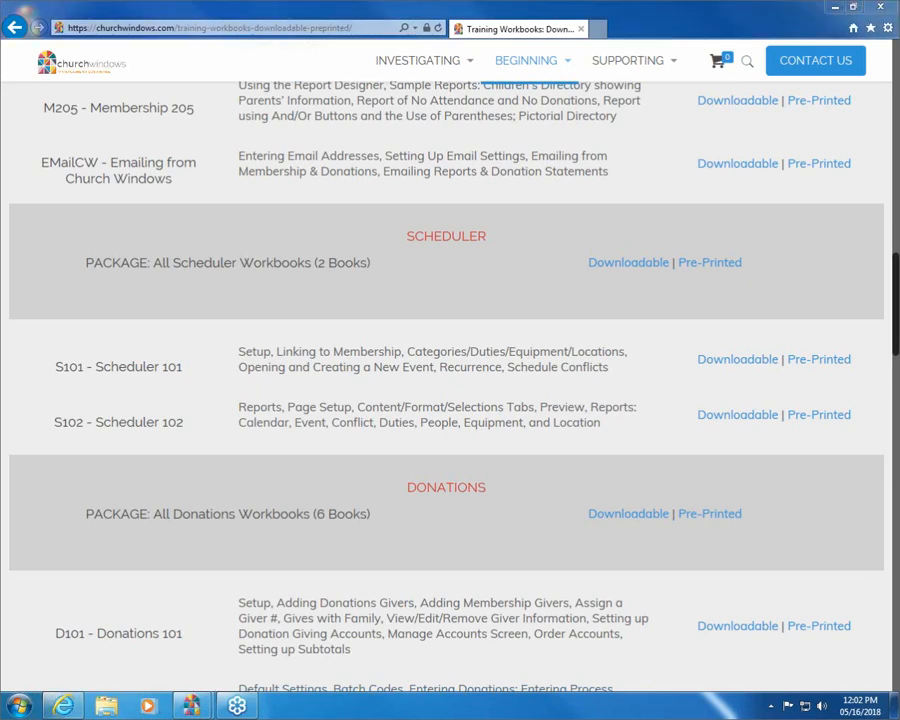
mouse_move(34, 377)
left_mouse_down()
mouse_move(256, 392)
mouse_move(603, 368)
mouse_move(520, 329)
left_mouse_up()
mouse_move(452, 331)
left_mouse_down()
mouse_move(55, 334)
mouse_move(54, 378)
left_mouse_up()
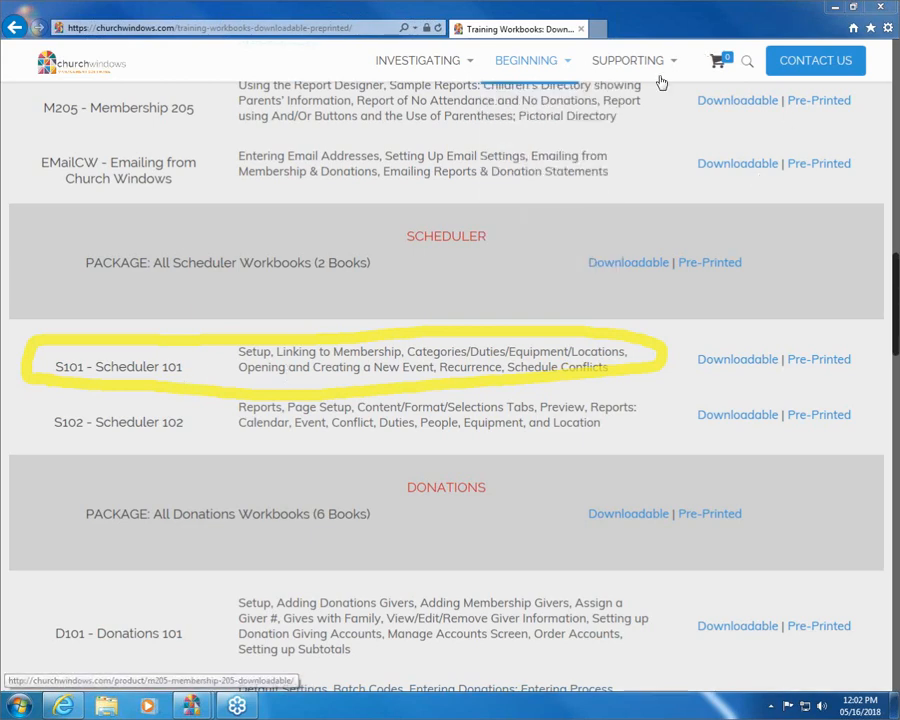
- Close the website from its home page and open the Scheduler module of Church Windows in a maximized window
left_click(54, 70)
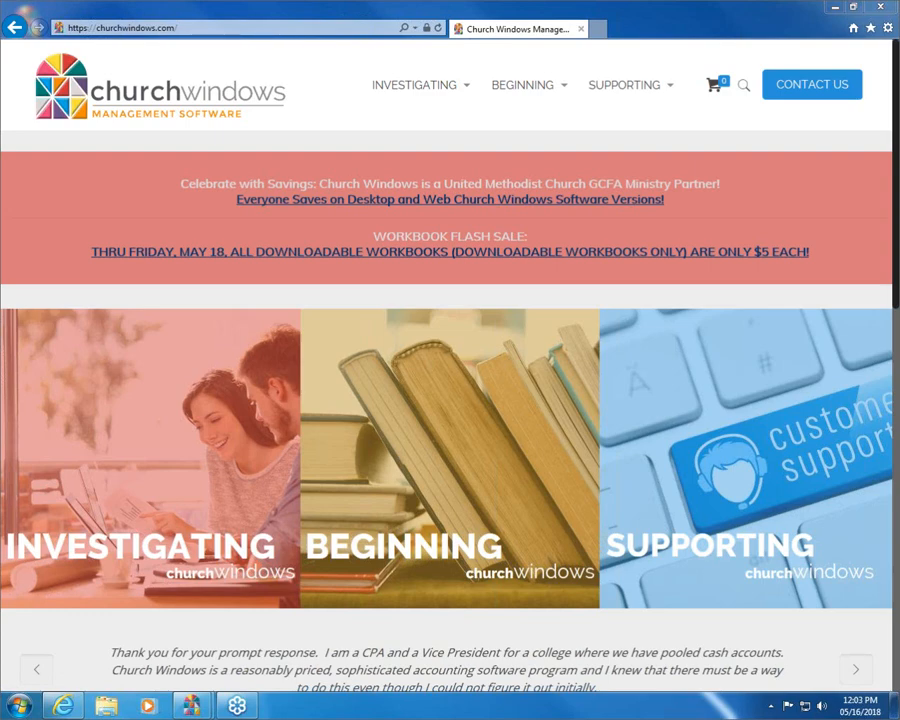
left_click(887, 10)
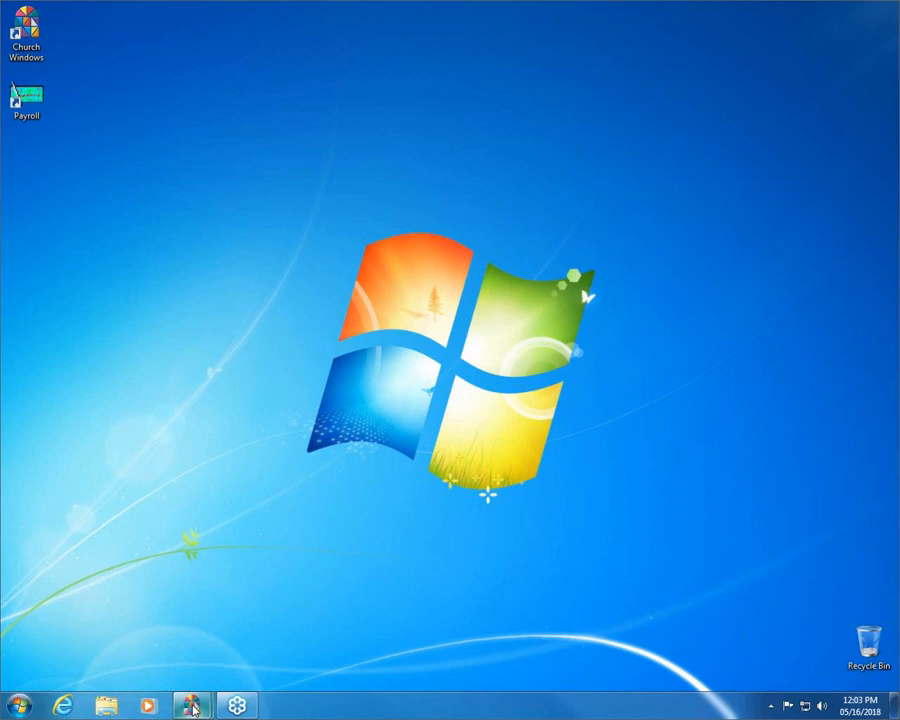
mouse_move(193, 708)
left_click(106, 569)
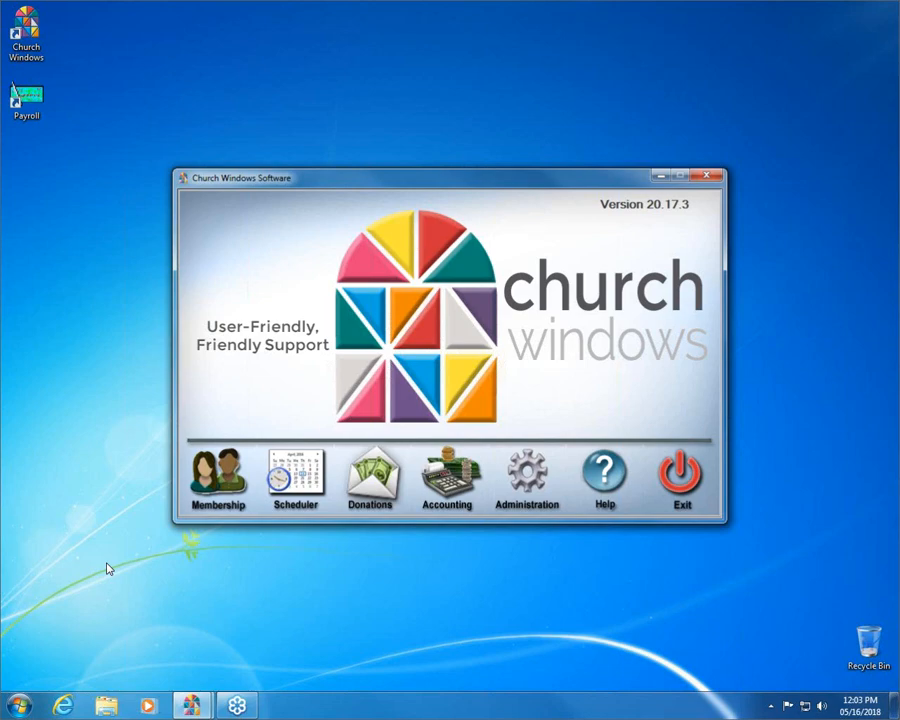
left_click(289, 481)
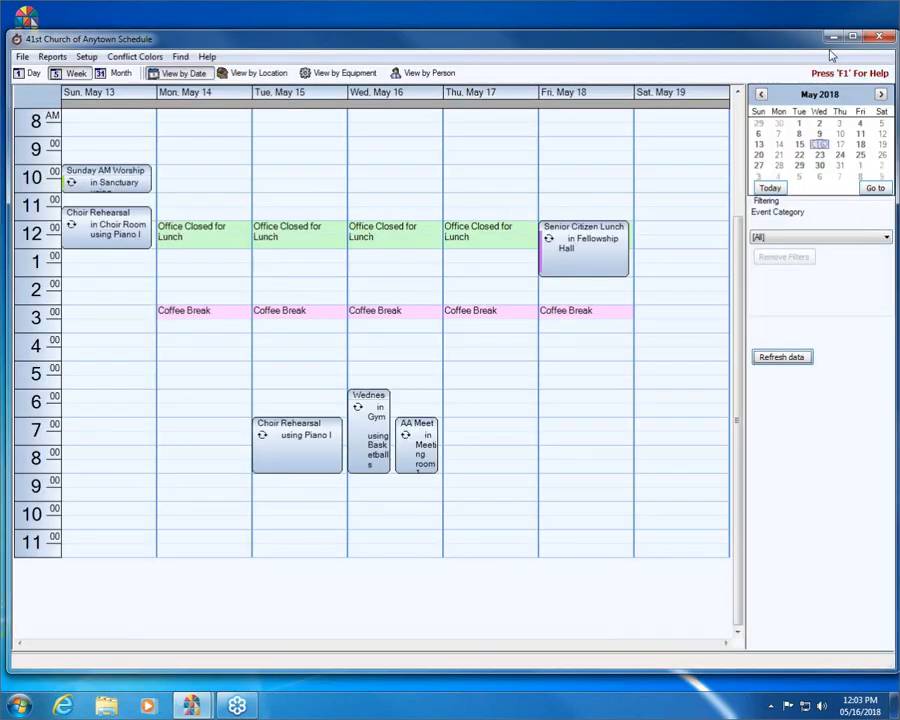
left_click(852, 37)
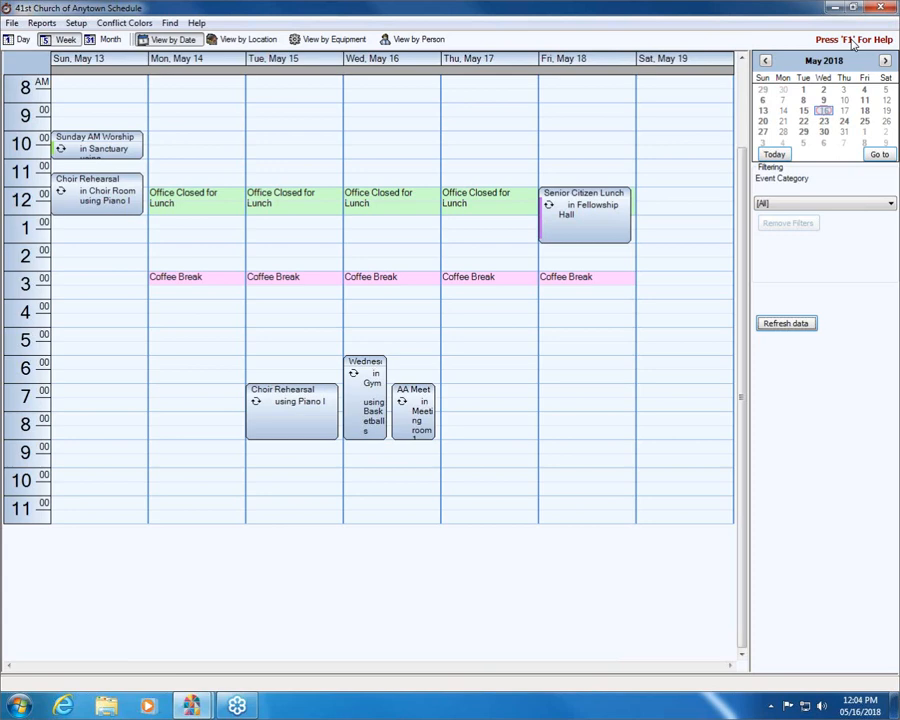
- View the schedule by day and by week, and browse the calendar back to March 2018 and forward to May 2018
left_click(24, 40)
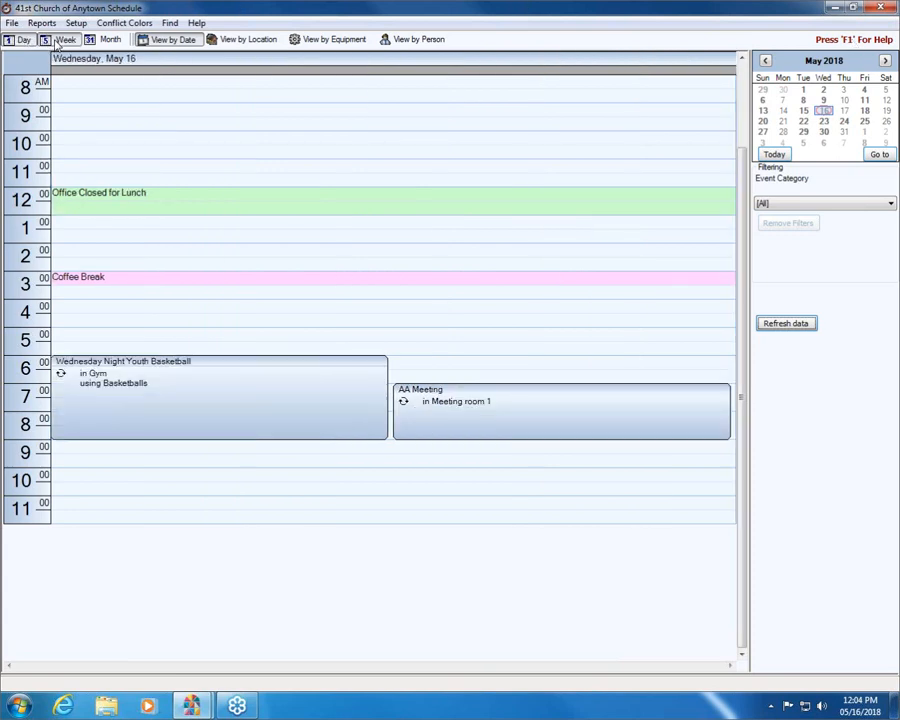
left_click(60, 40)
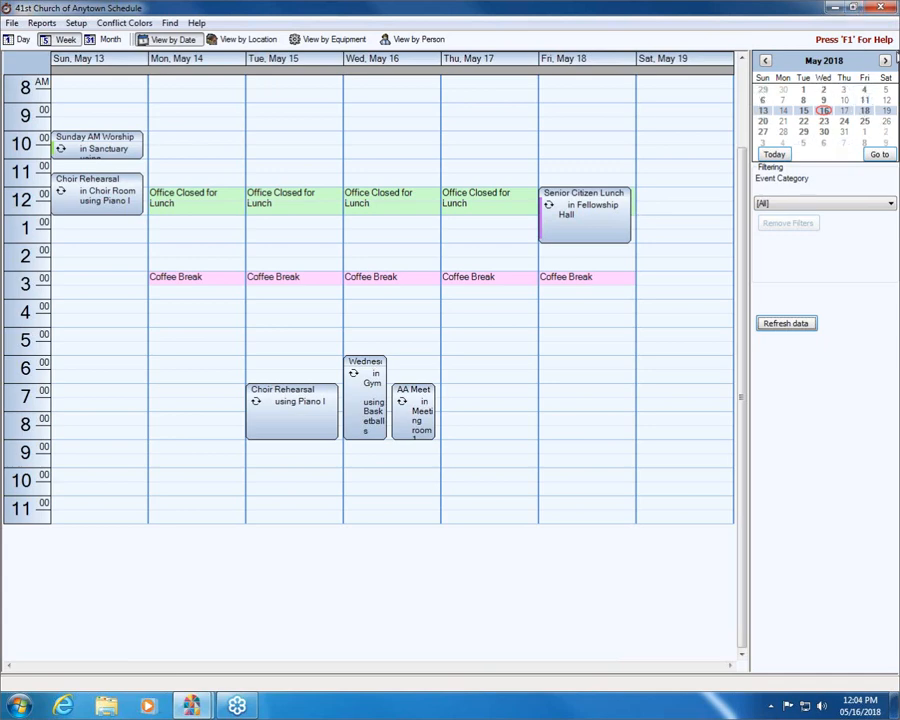
left_click(765, 61)
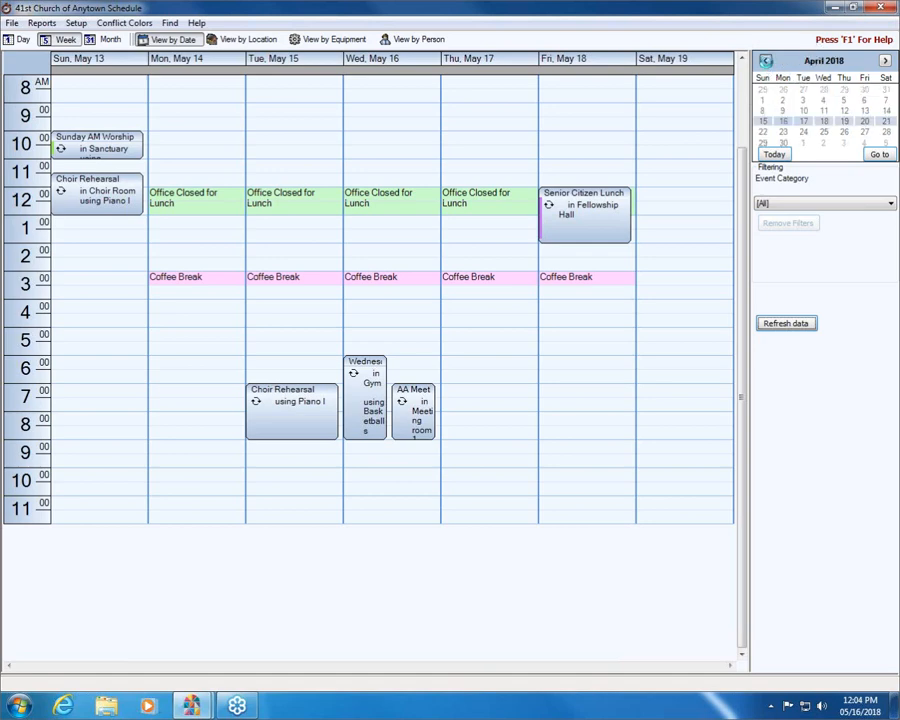
left_click(766, 62)
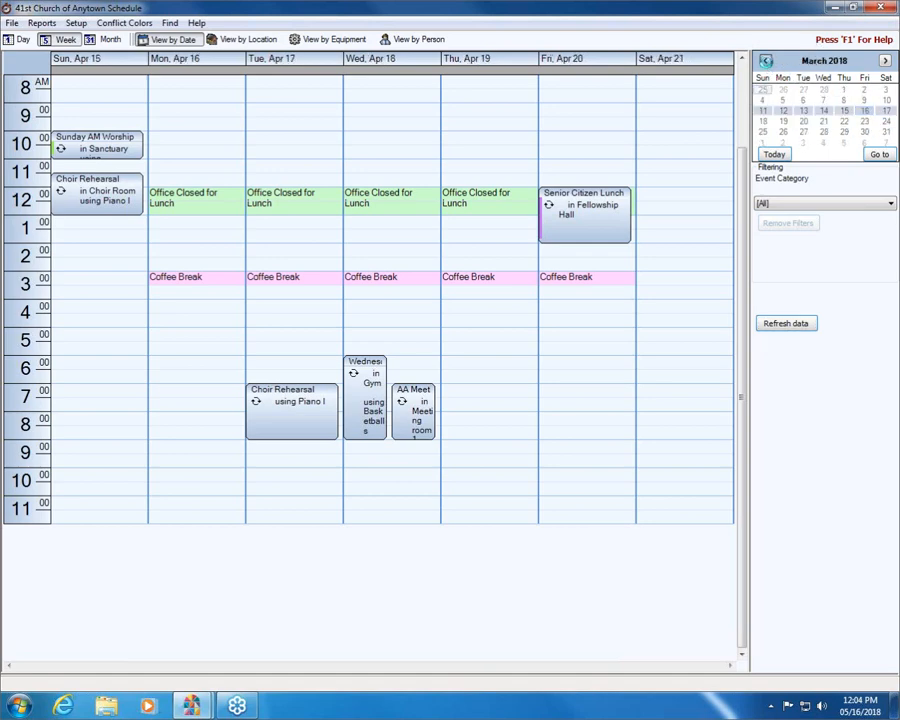
left_click(885, 61)
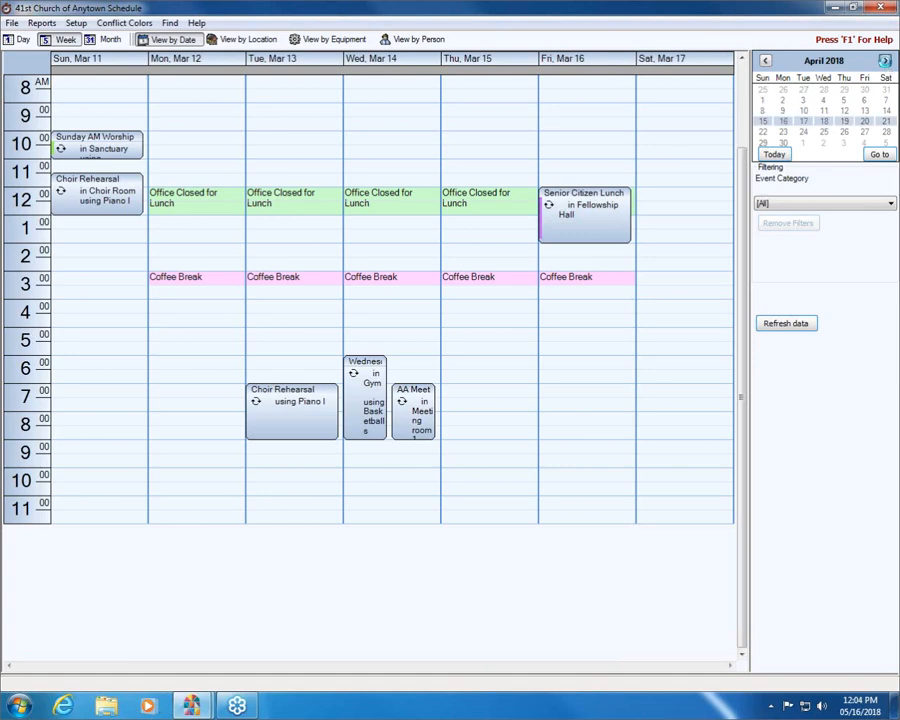
left_click(886, 62)
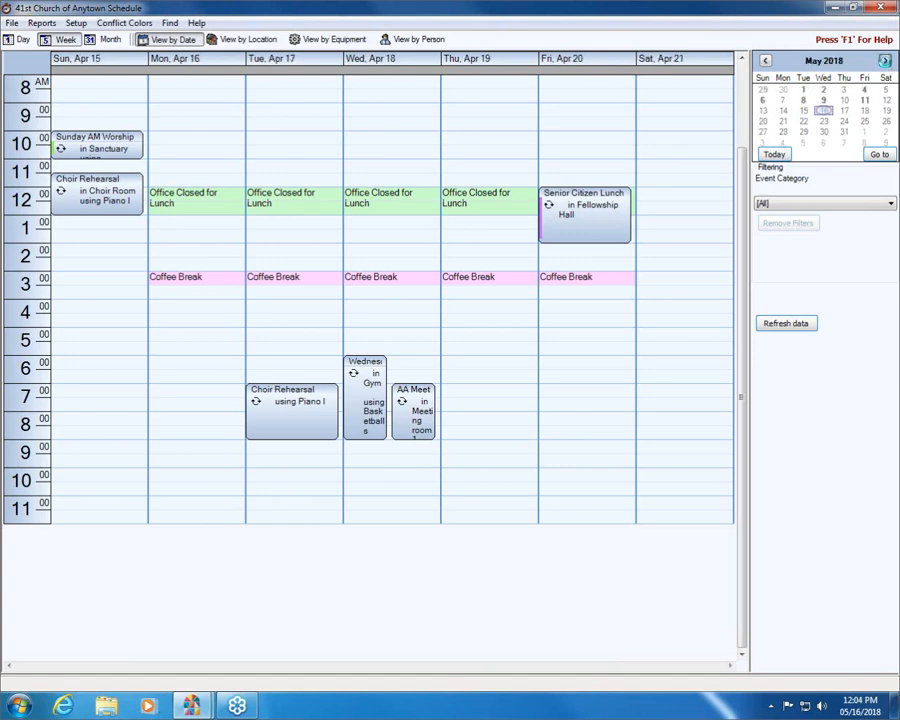
- Go to the week of 01/01/2018 in the schedule and return to today's date
left_click(880, 156)
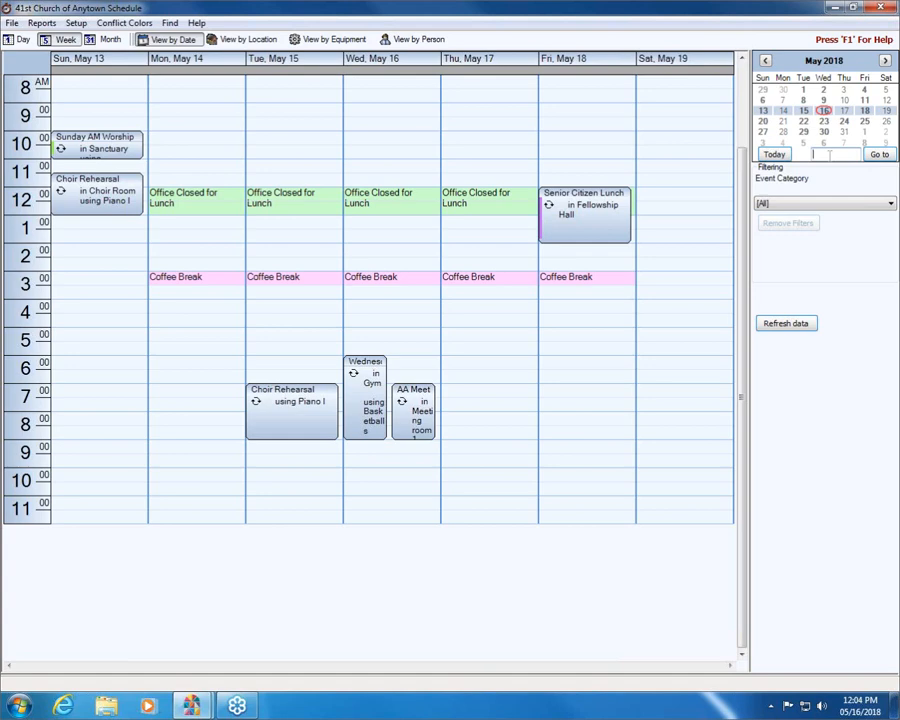
type("01/01/2018")
left_click(878, 155)
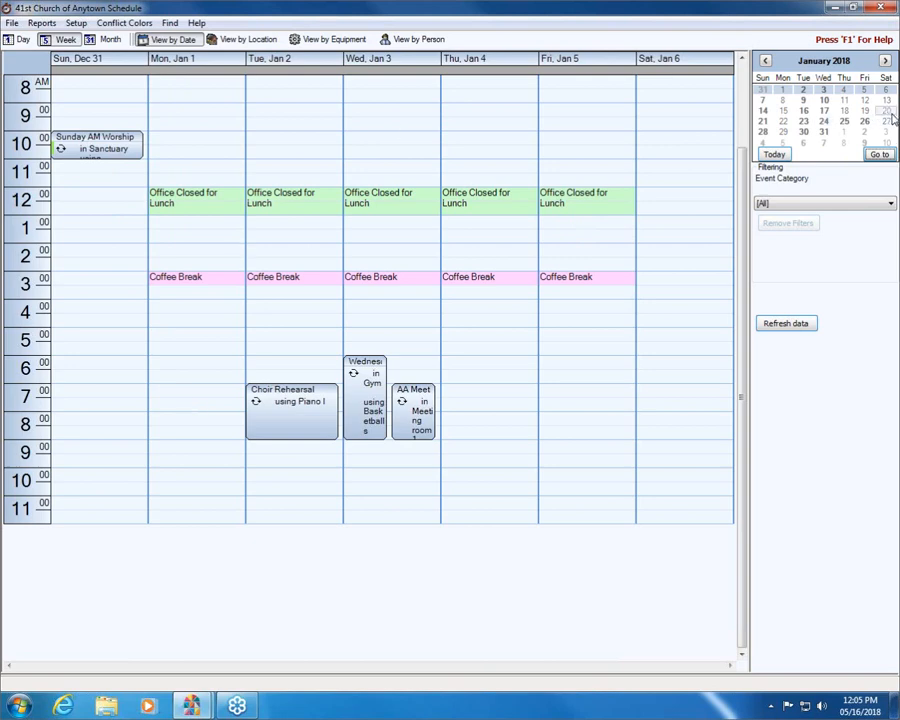
left_click(775, 154)
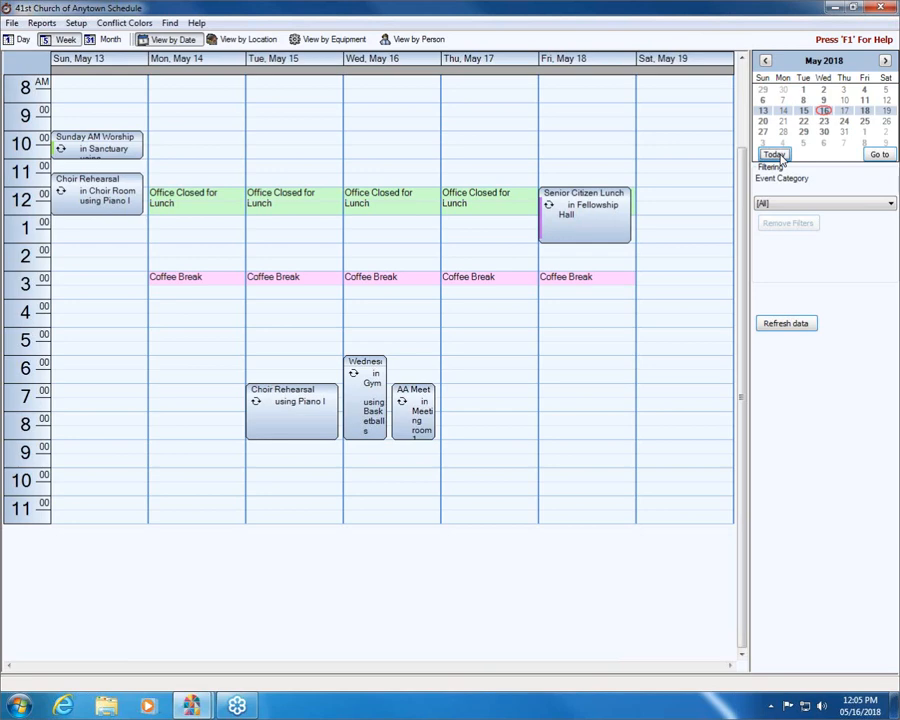
double_click(591, 311)
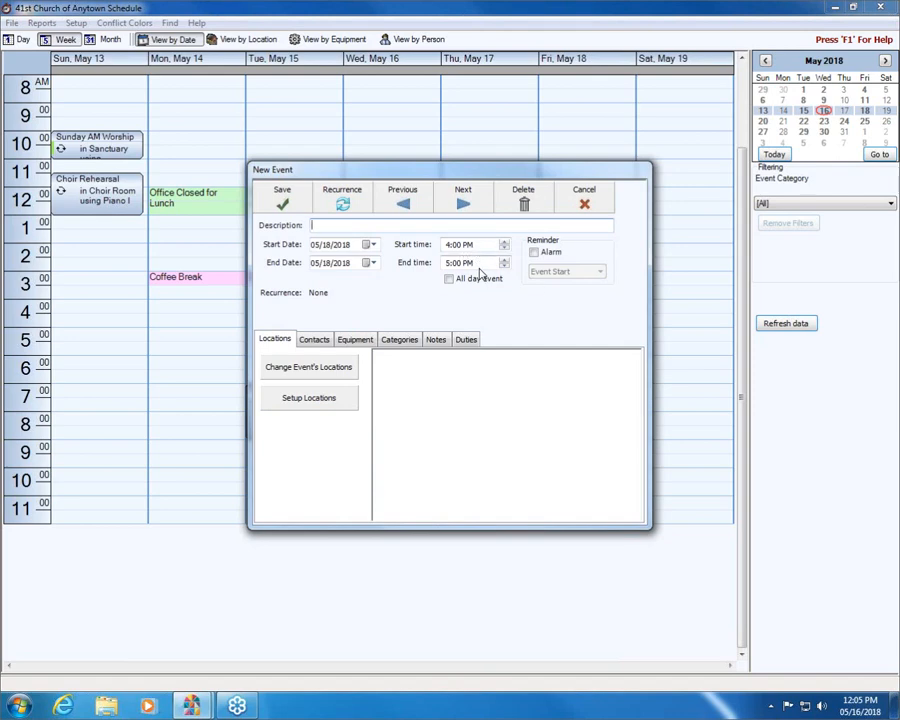
left_click(588, 200)
left_click(590, 323)
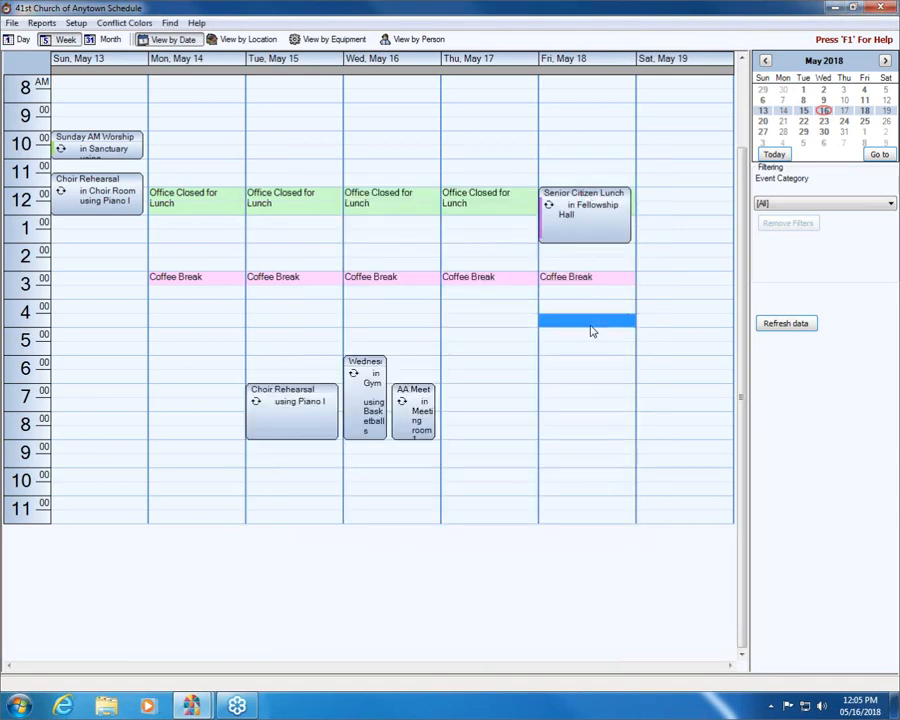
left_click(569, 309)
- Start a new event on Friday, May 18 from 4:00 PM to 9:00 PM, described as "Friday Night Supper Club"
left_click_drag(548, 312, 577, 437)
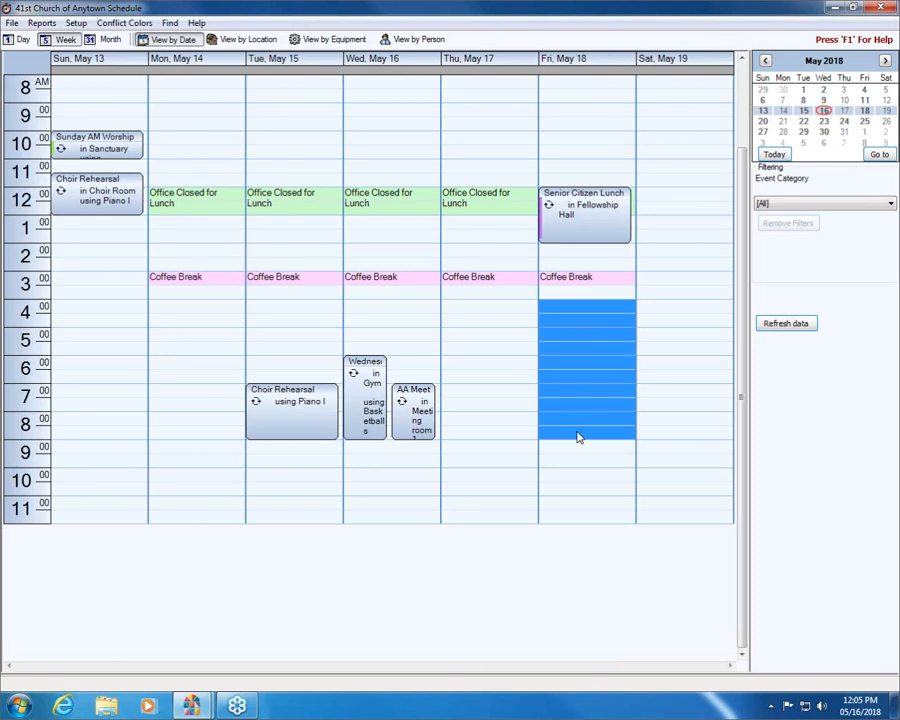
left_click_drag(577, 437, 577, 437)
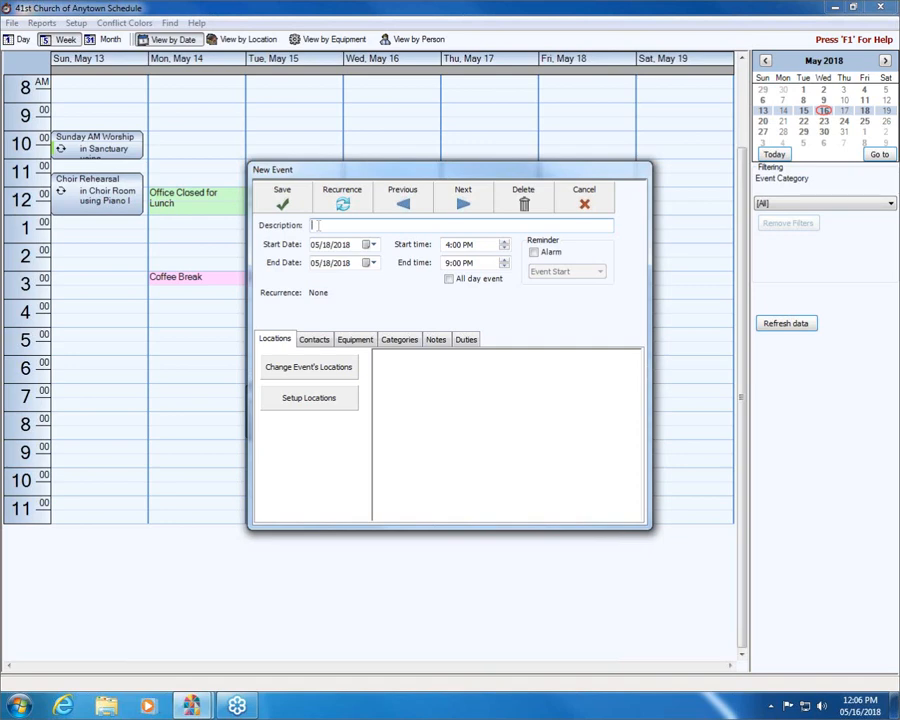
type("Friday Night Supper Club")
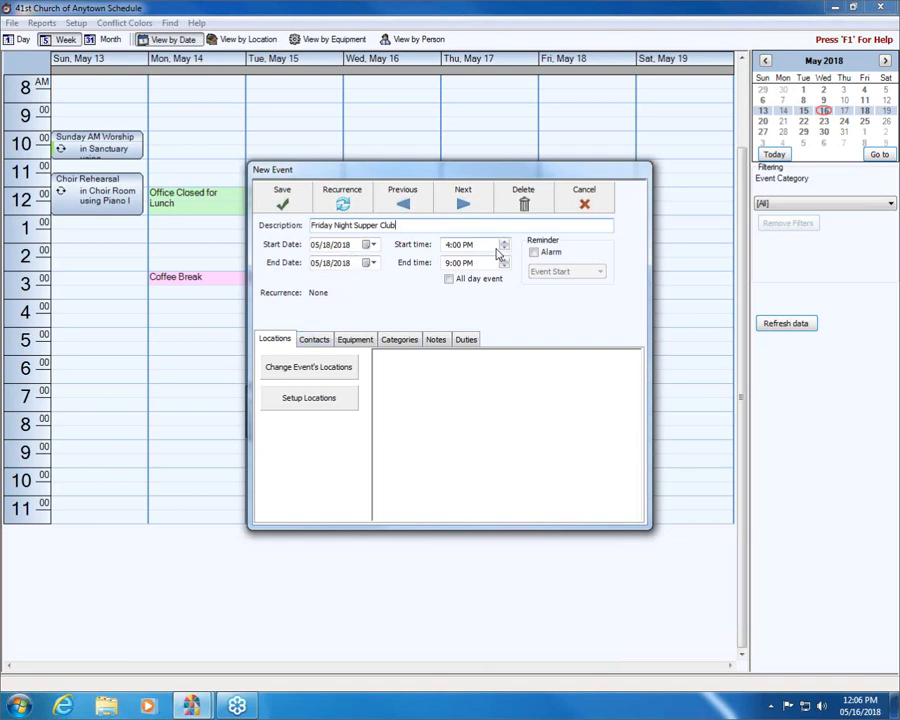
- View the start date calendar without changing the date, and try the All day event option before turning it off again
left_click(367, 246)
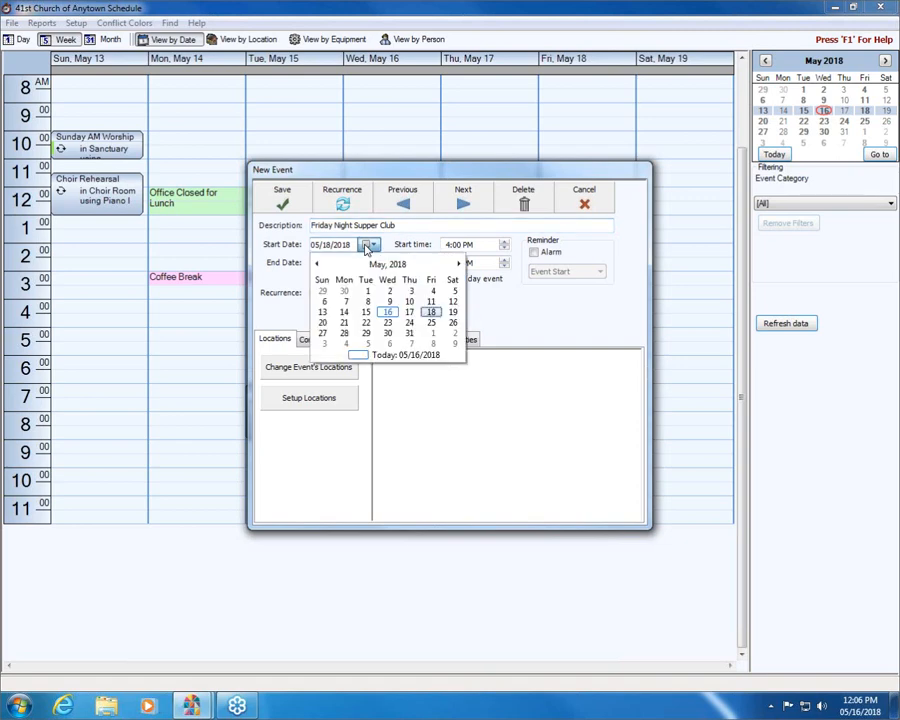
left_click(420, 241)
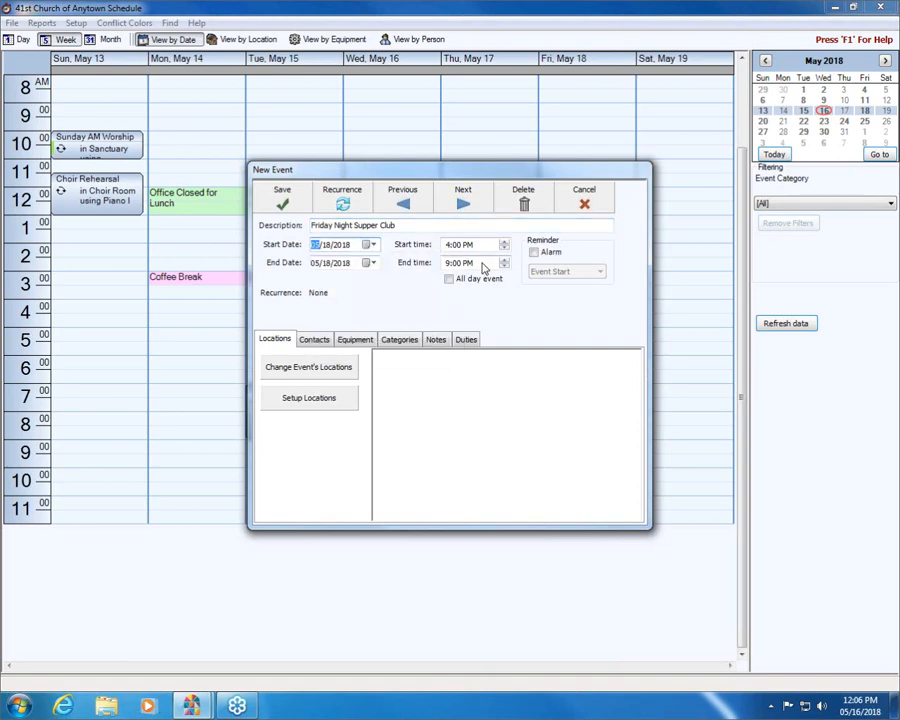
left_click(505, 246)
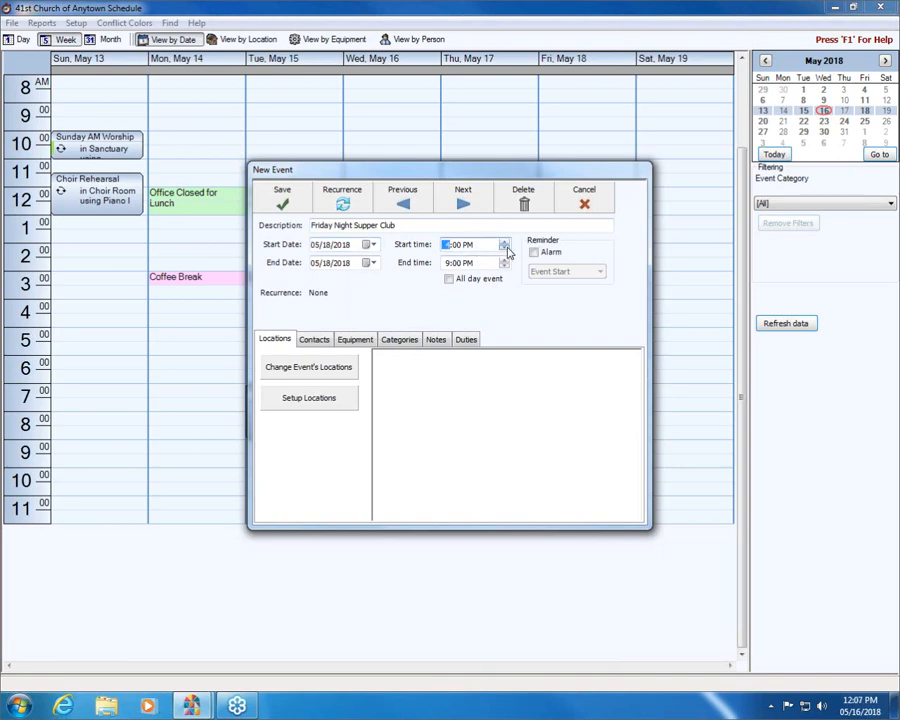
left_click(449, 280)
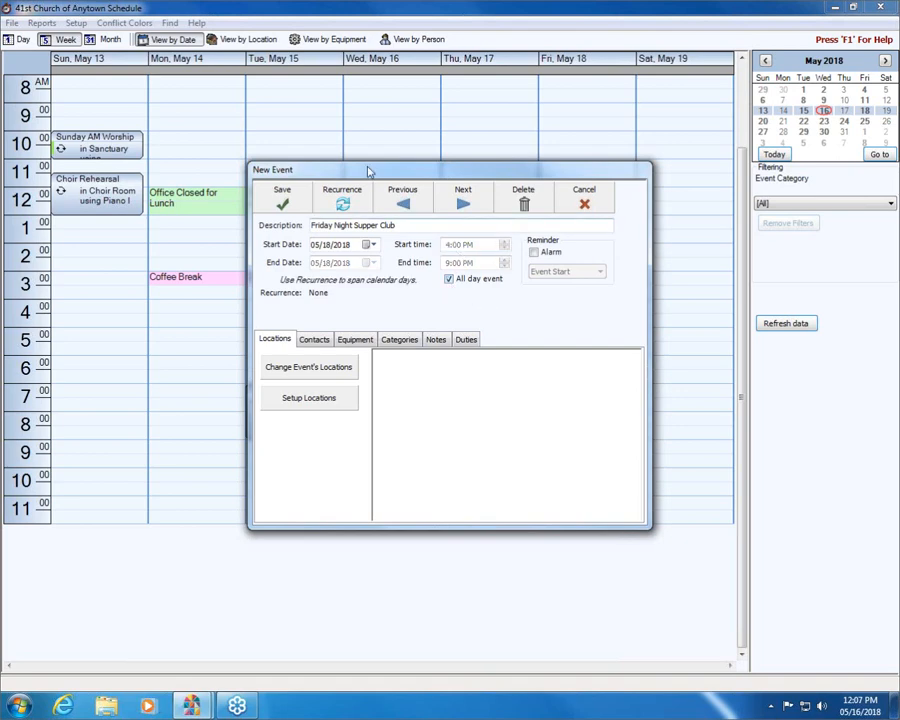
left_click(449, 280)
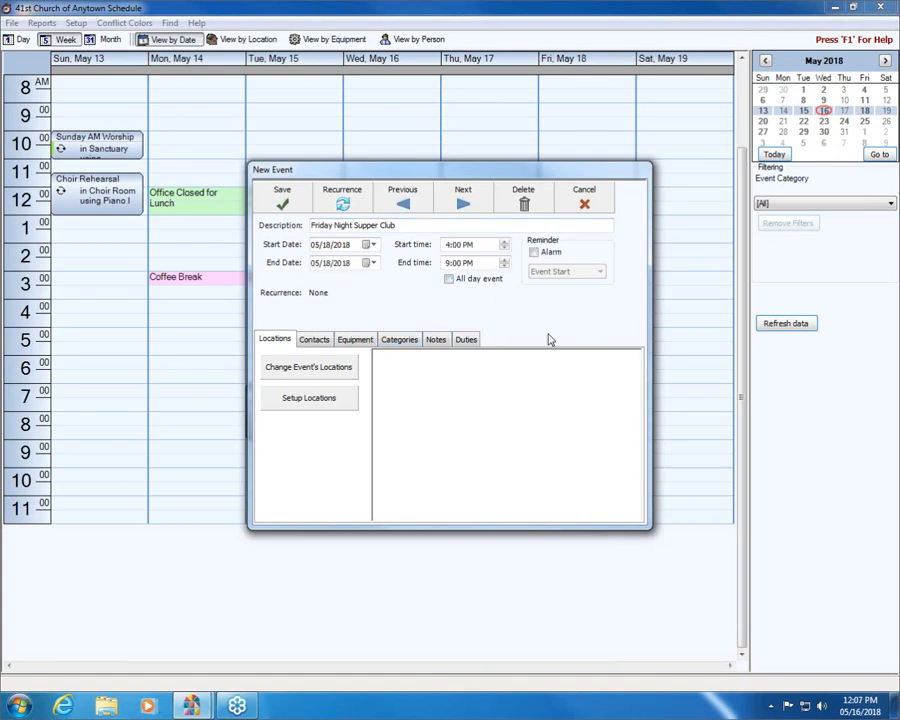
- Try the alarm reminder for the event, view its lead-time choices, and turn the alarm off again
left_click(536, 254)
left_click(598, 273)
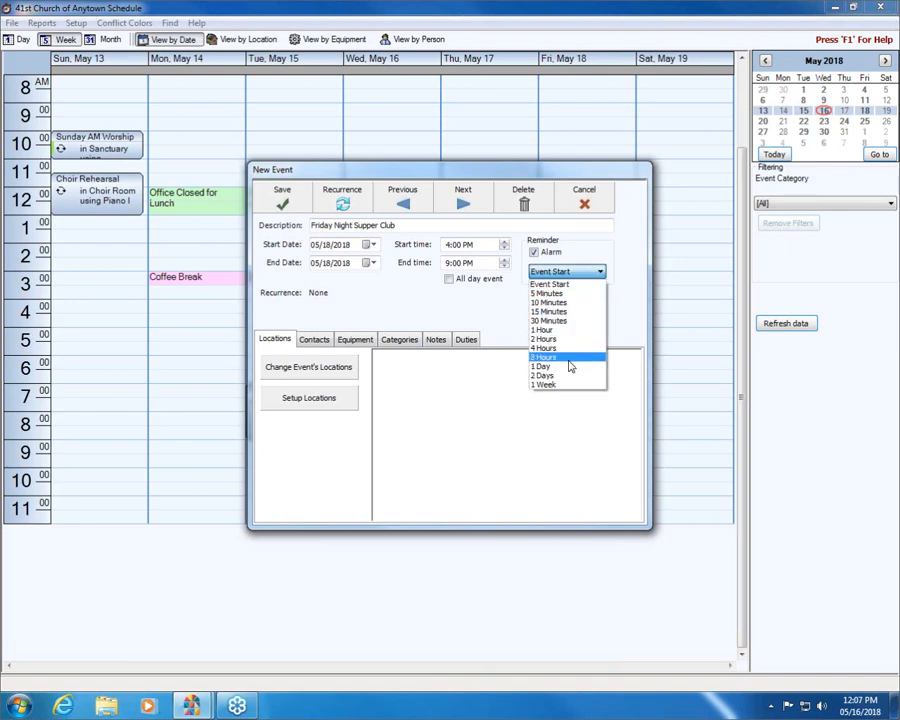
left_click(596, 270)
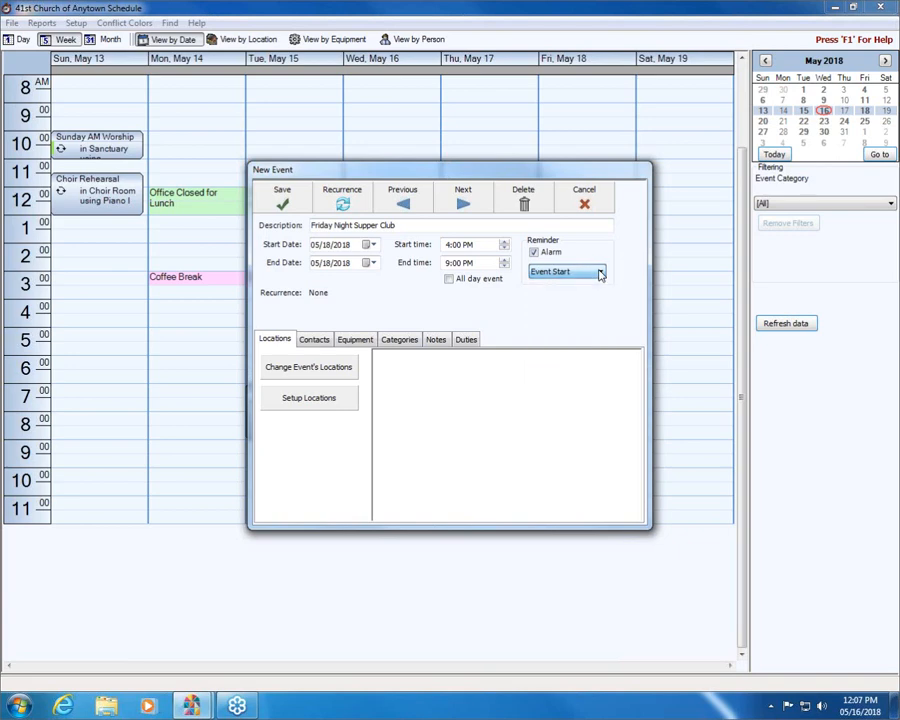
left_click(534, 252)
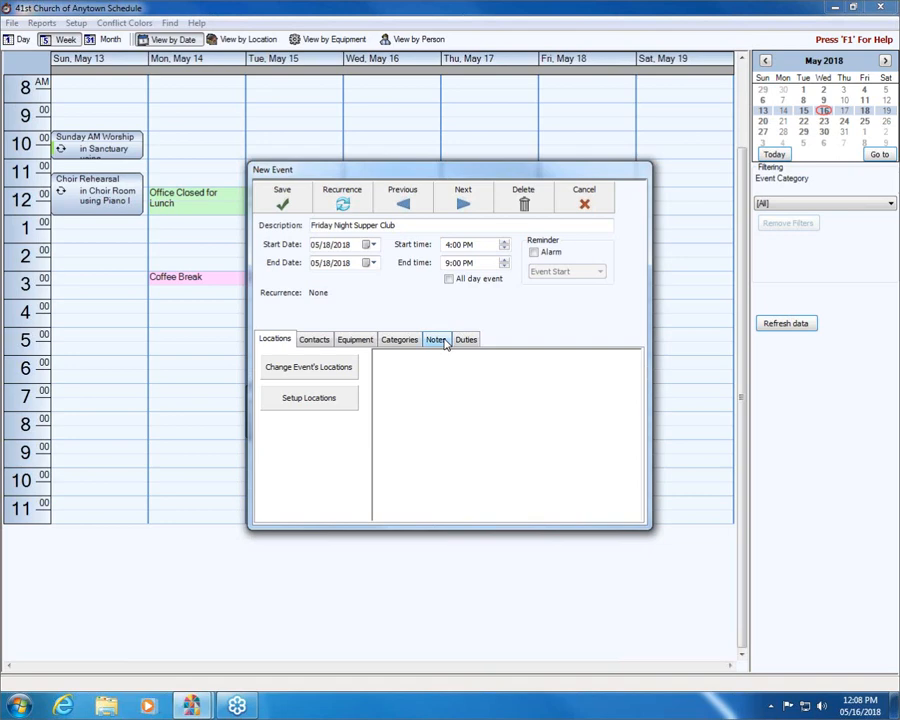
- Assign Gym and Gym/Kitchen as the locations of the supper club event
left_click(320, 372)
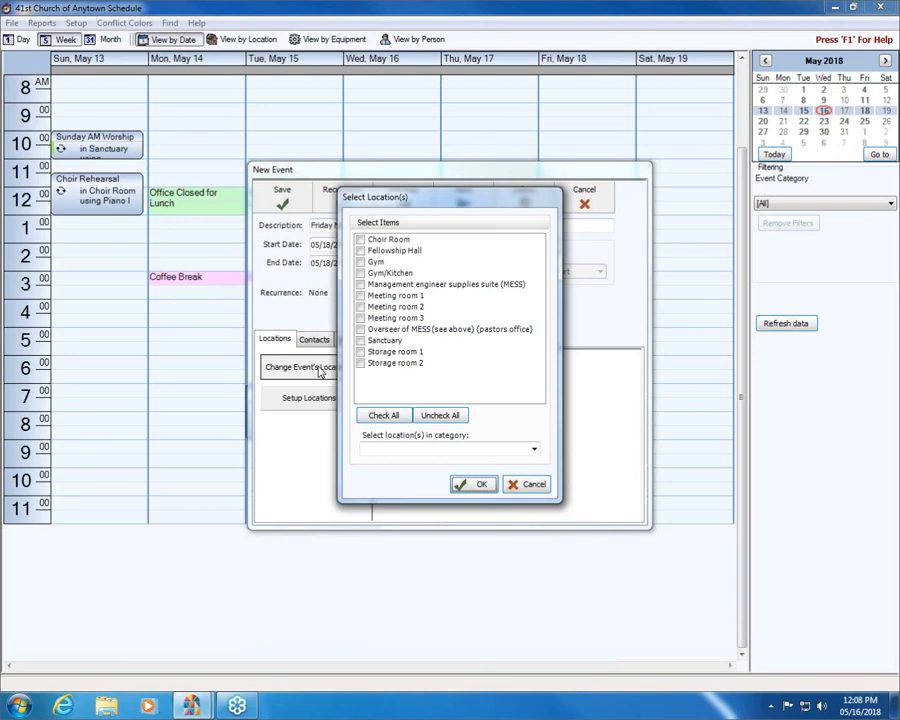
left_click(361, 262)
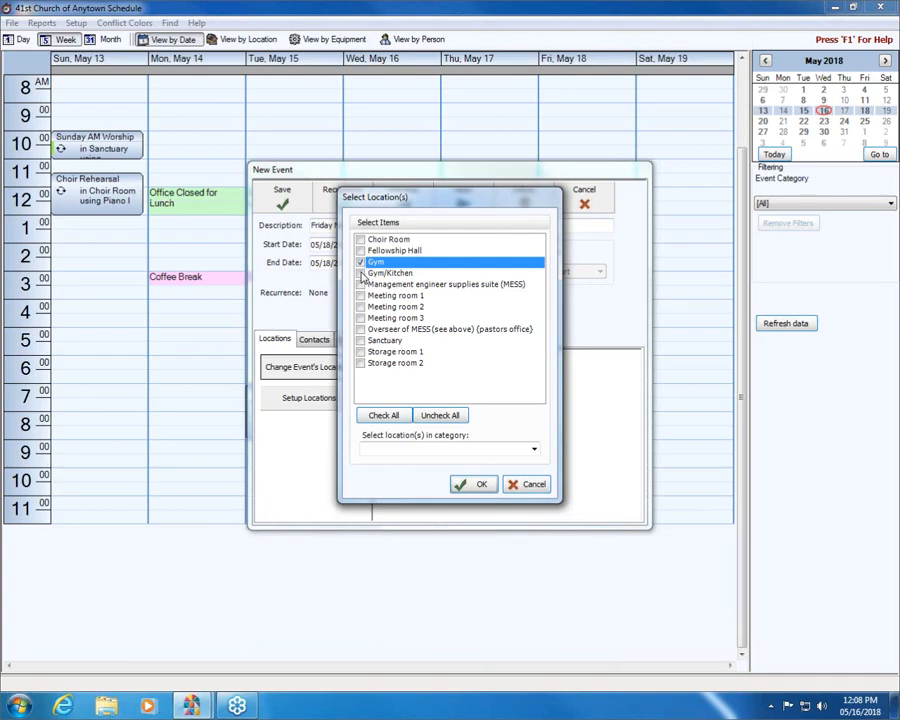
left_click(361, 273)
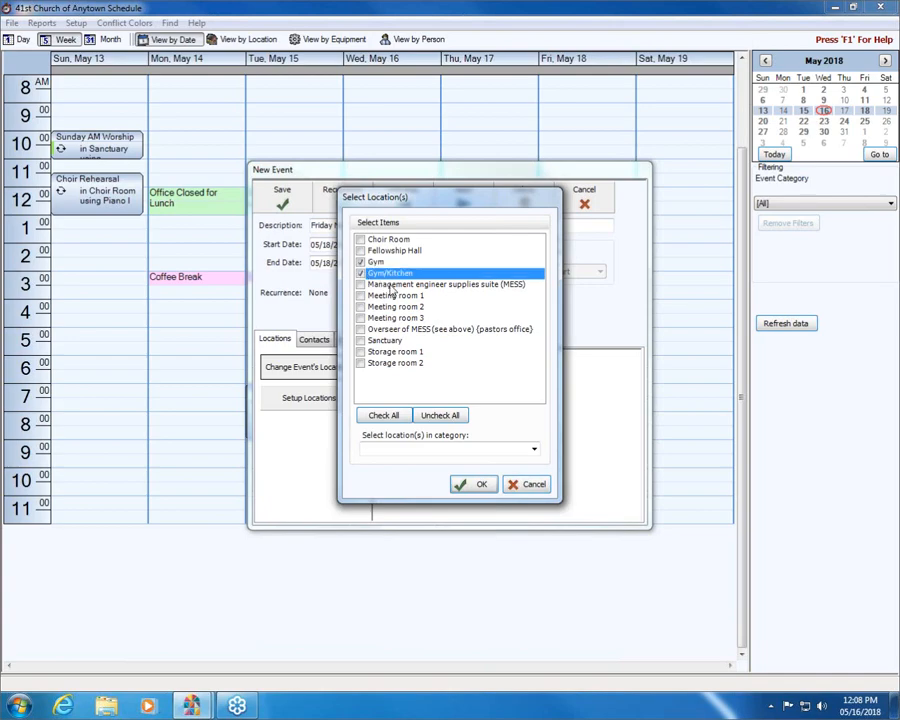
left_click(470, 485)
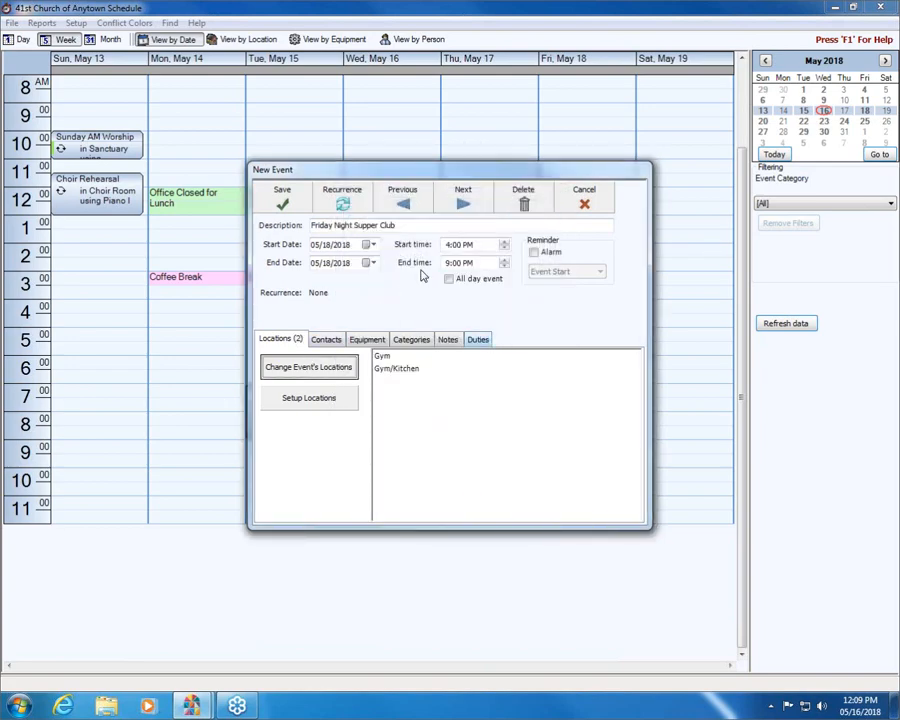
- Look through the event's contacts, equipment, categories and notes sections
left_click(325, 340)
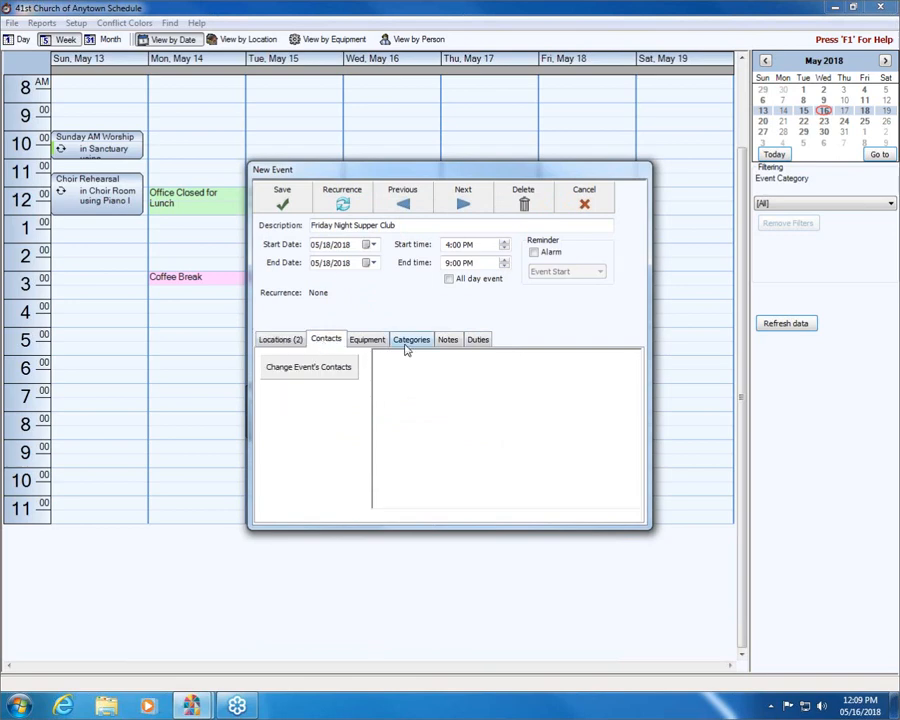
left_click(354, 342)
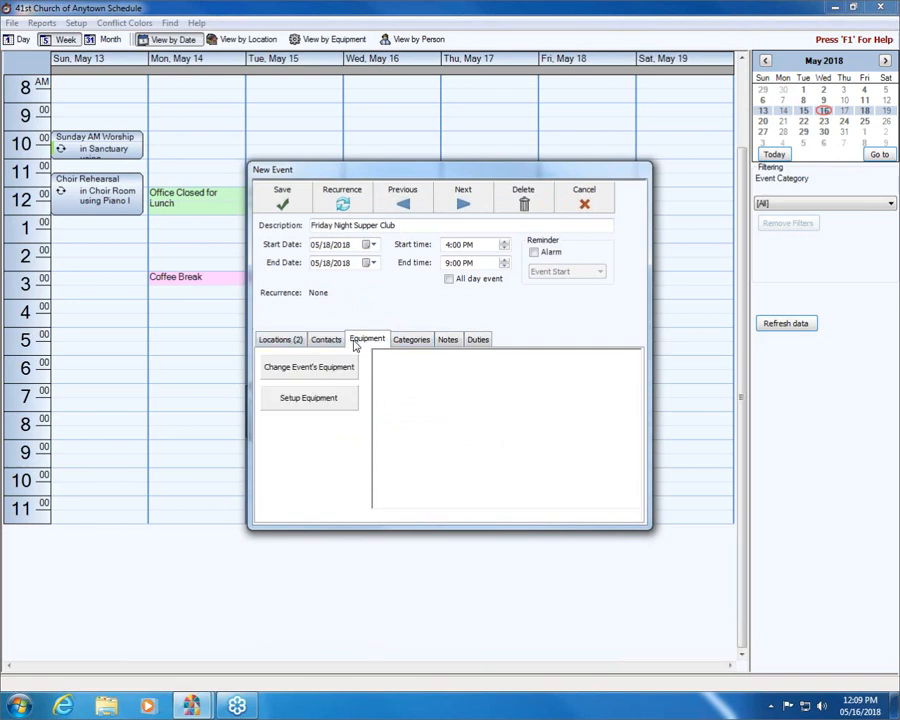
left_click(412, 340)
left_click(446, 344)
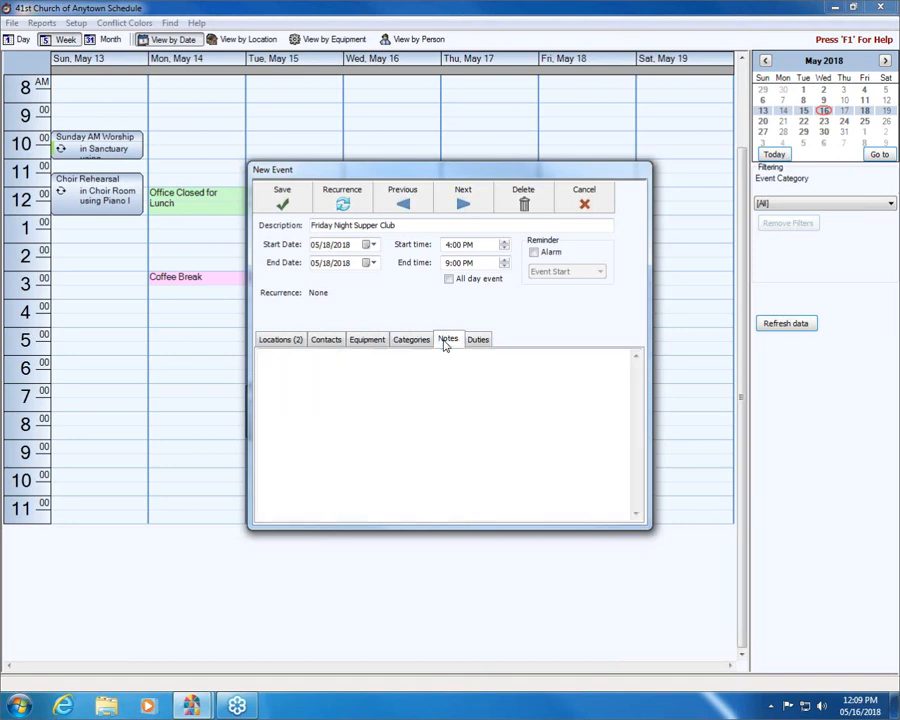
- Try adding a new location in the location setup from the event, and cancel without saving it
left_click(284, 344)
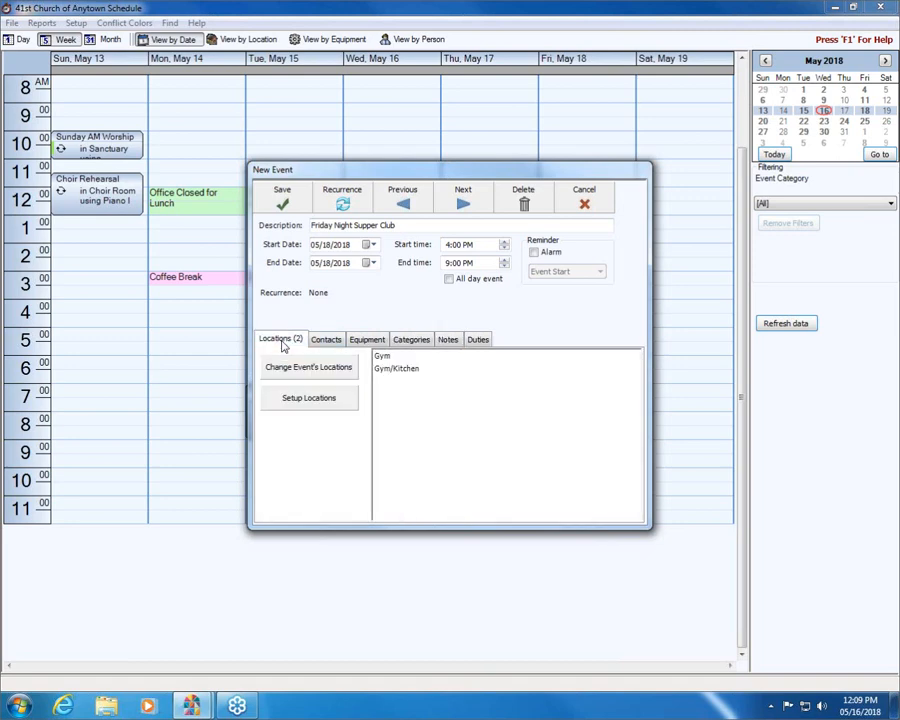
left_click(336, 401)
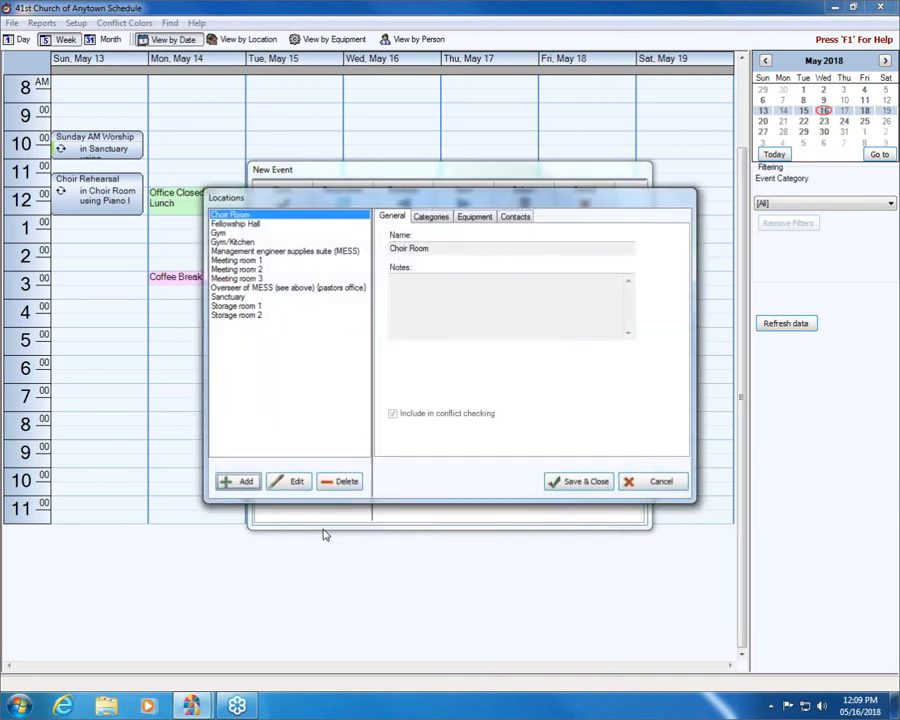
left_click(229, 482)
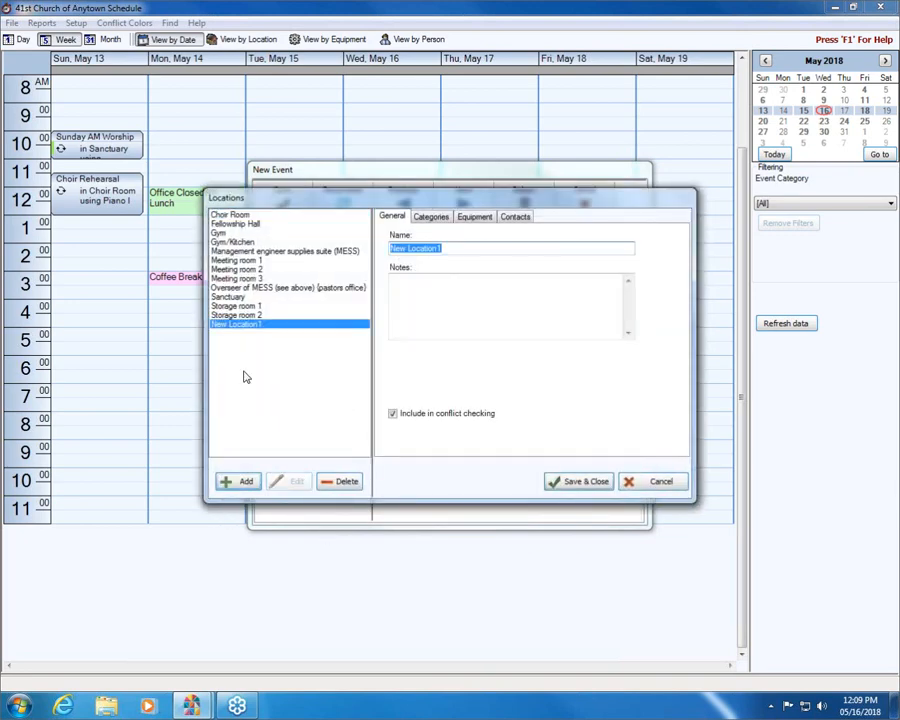
left_click(636, 485)
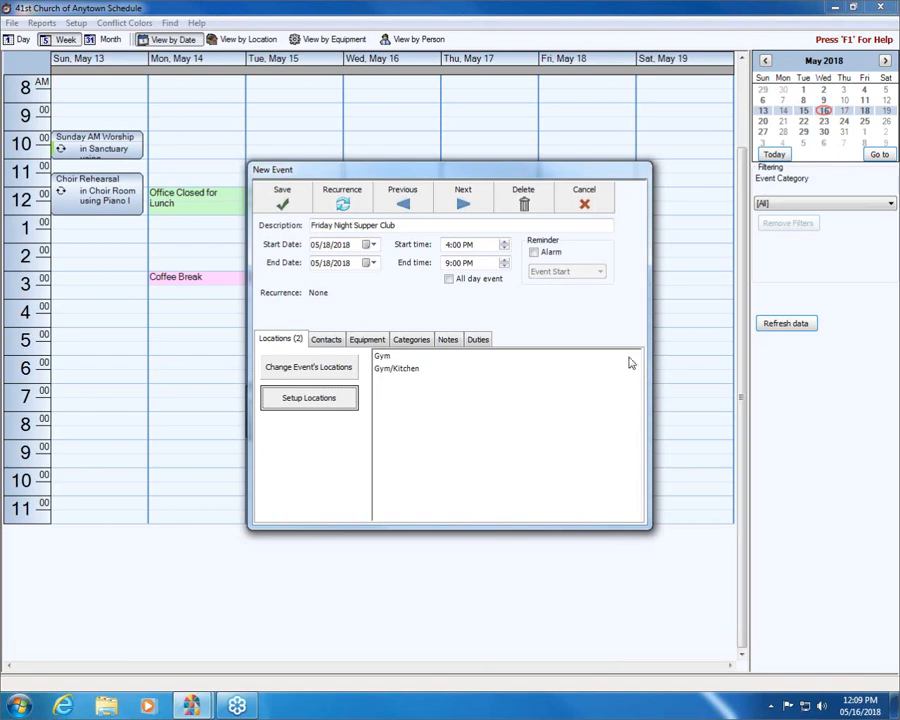
- Select two people from the church list as contacts for the event
left_click(320, 340)
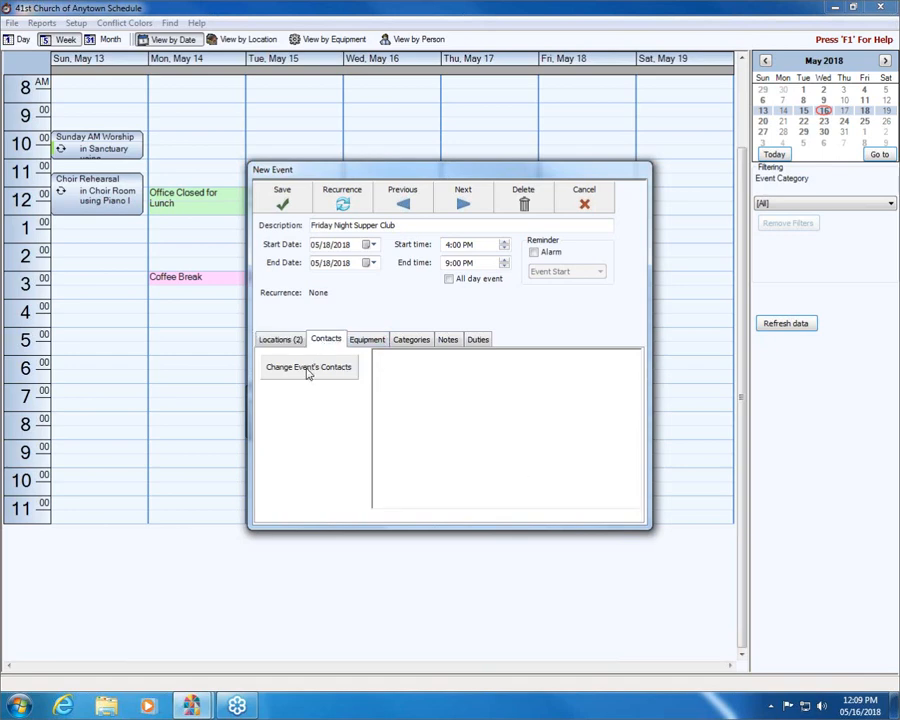
left_click(308, 369)
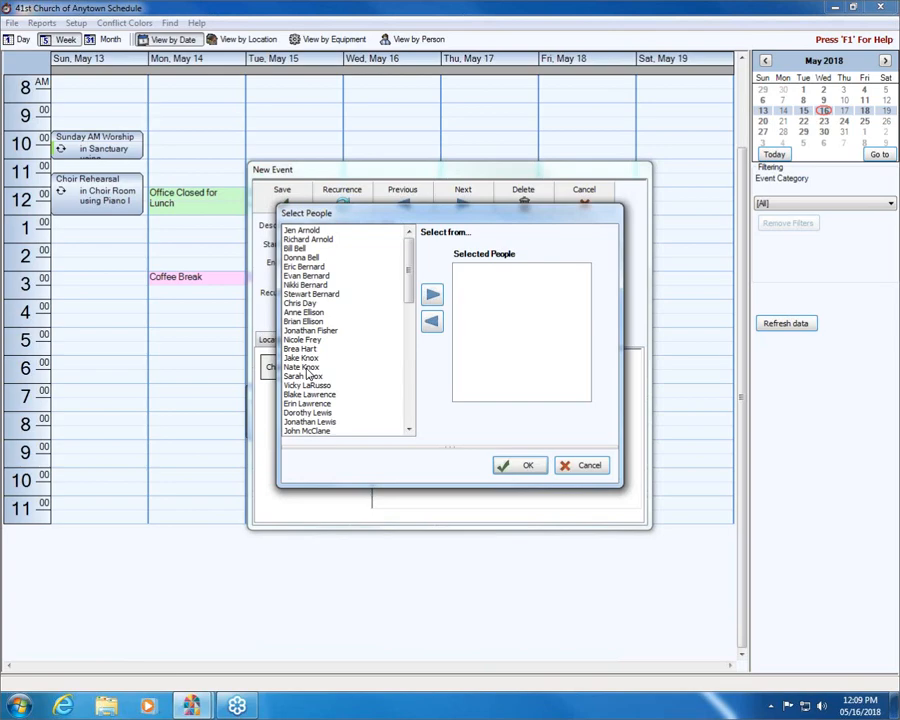
double_click(304, 267)
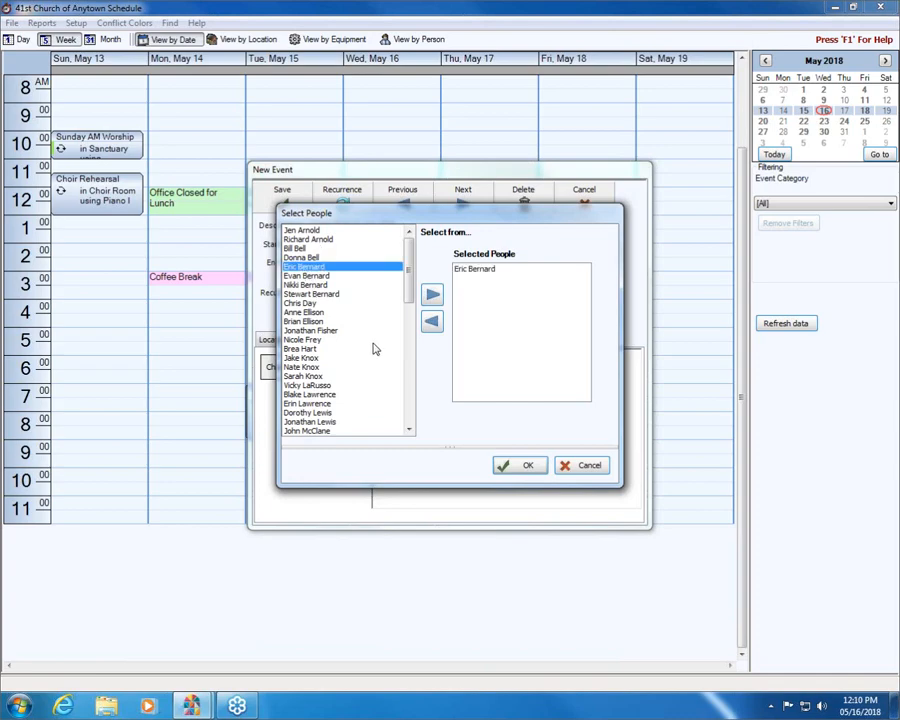
scroll(408, 270, "down", 9)
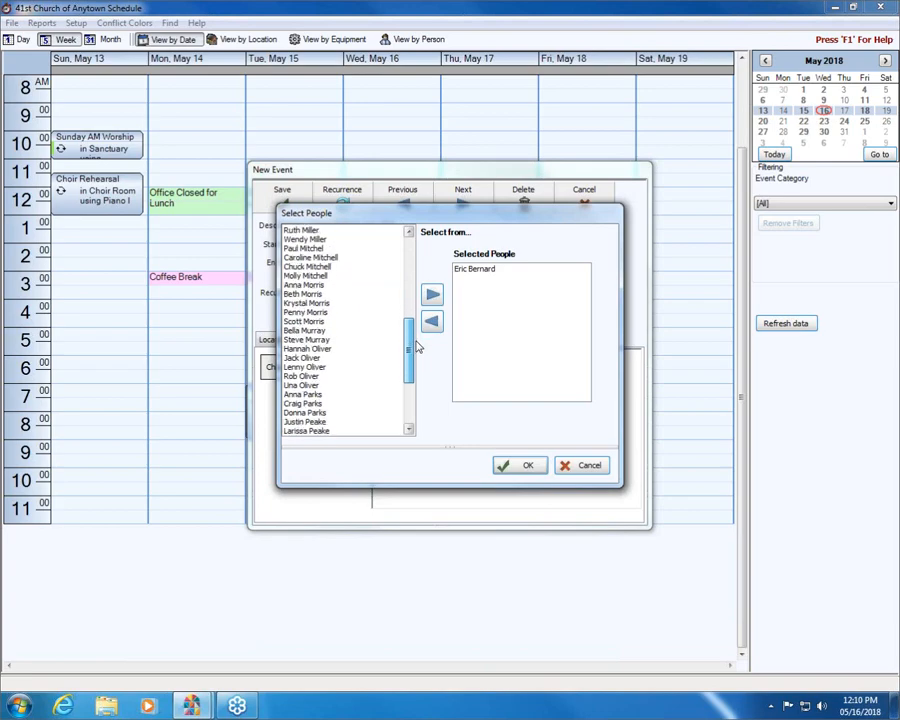
double_click(295, 377)
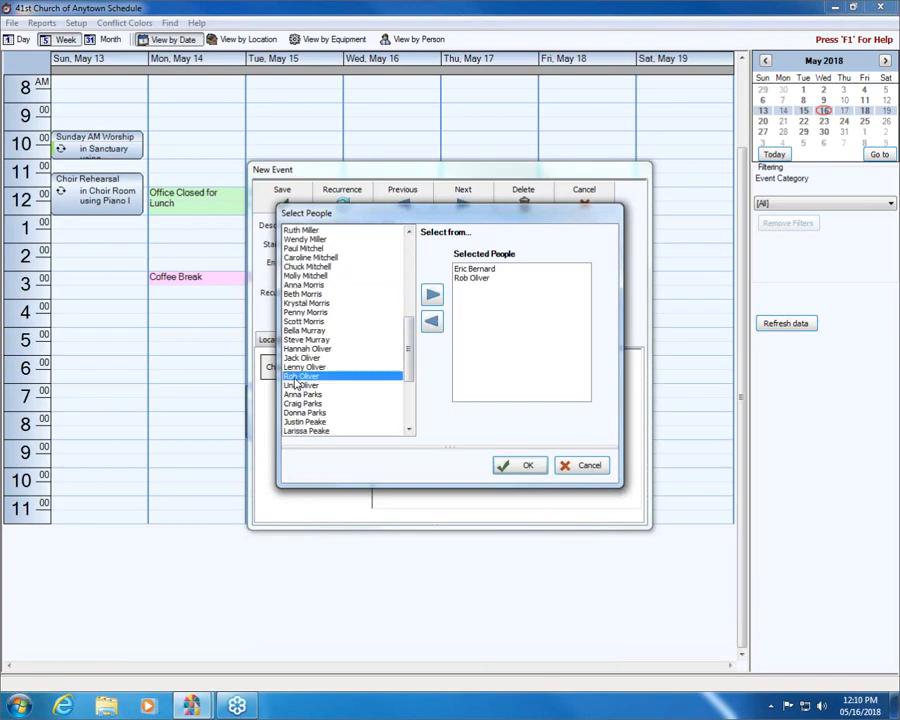
left_click(530, 466)
- Add a third person to the selected contacts, remove the second one, and accept the contact selection
left_click(310, 286)
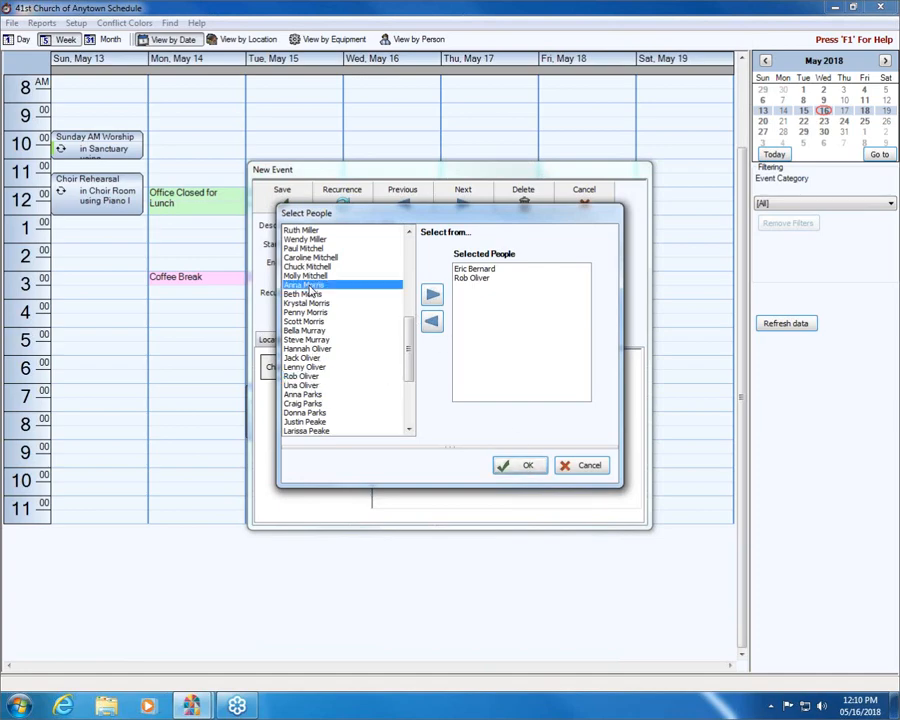
left_click(433, 295)
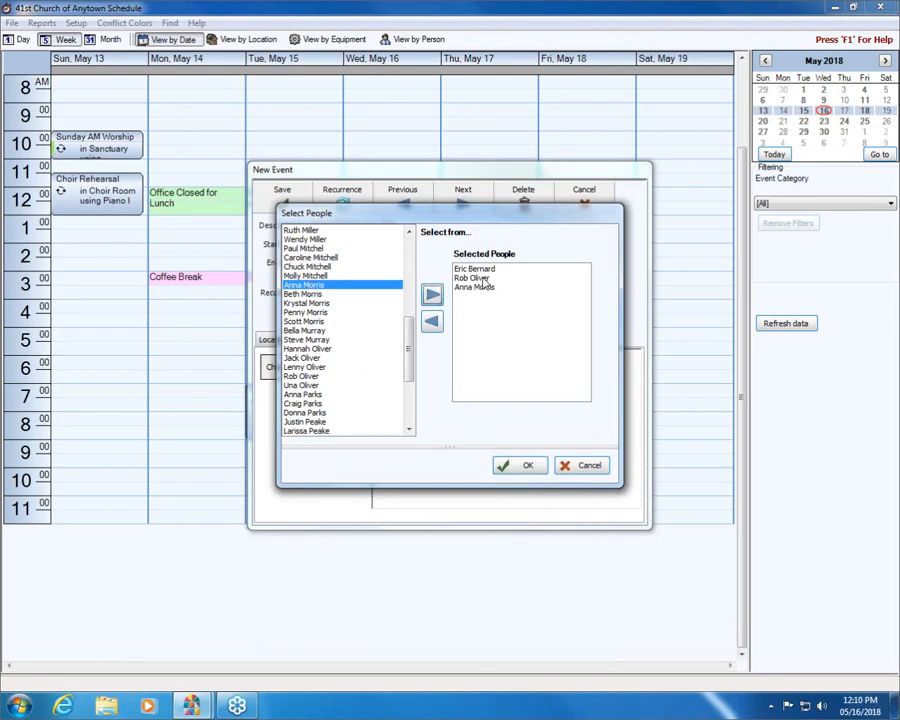
left_click(482, 280)
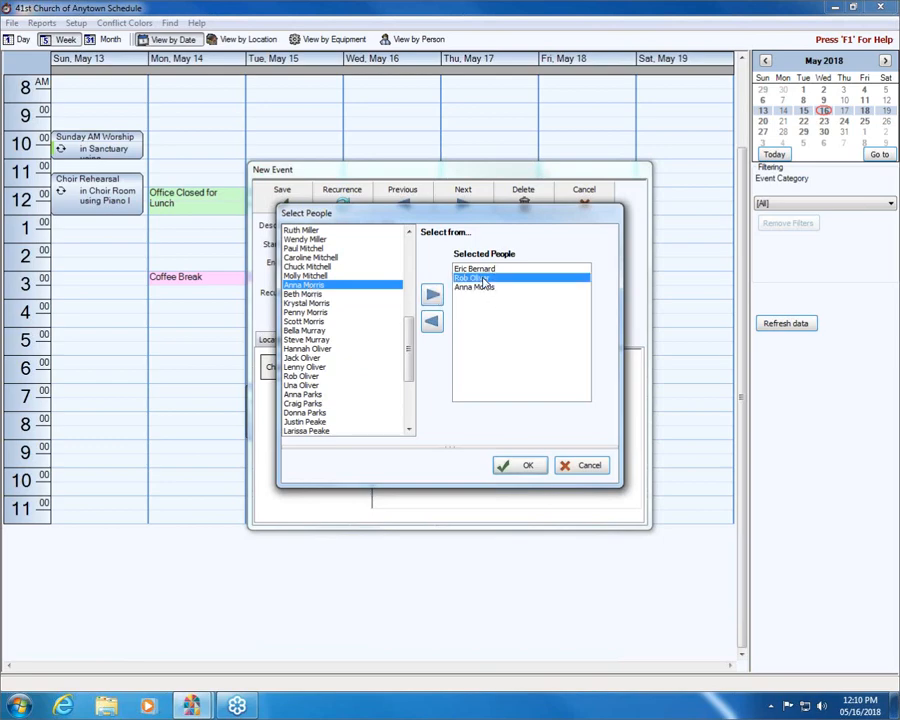
left_click(432, 320)
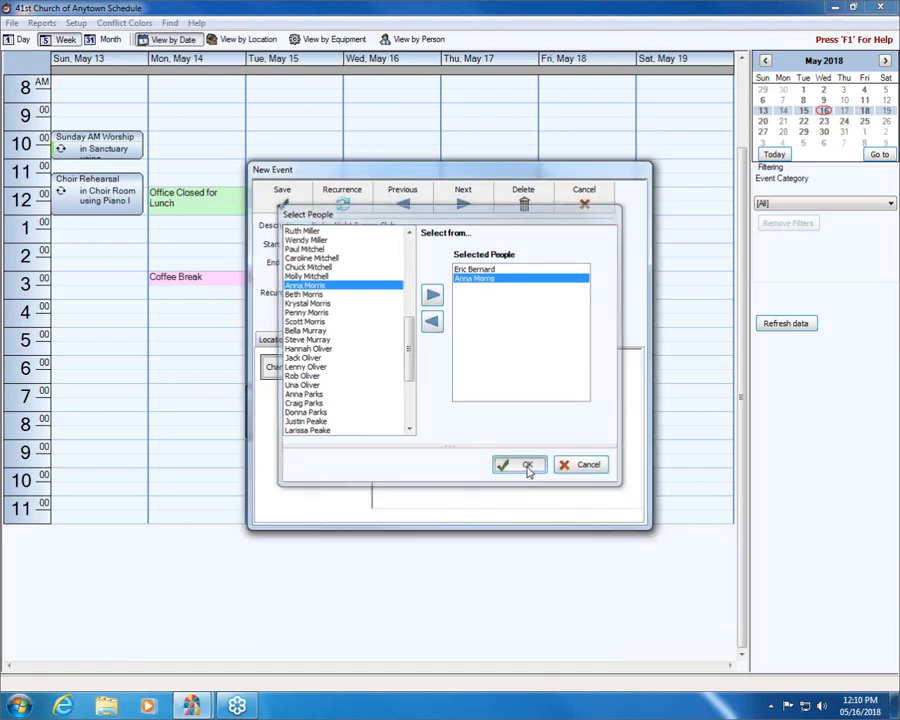
left_click(525, 467)
- Assign Microphone 1, Microphone 2, speaker set 1 and Projector 1 as the event's equipment
left_click(380, 339)
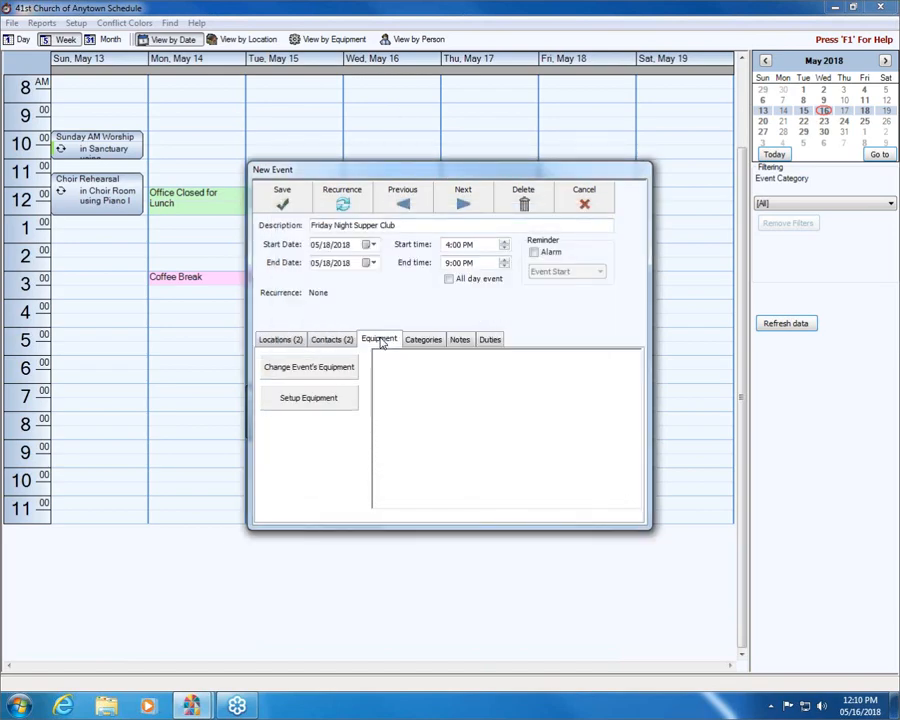
left_click(309, 367)
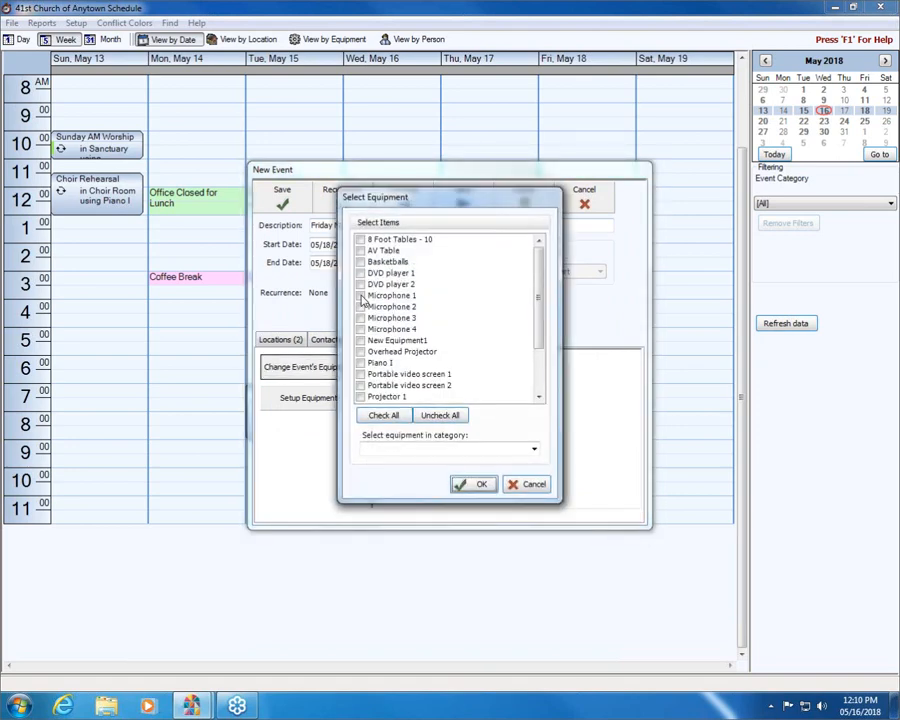
left_click(361, 296)
left_click(361, 307)
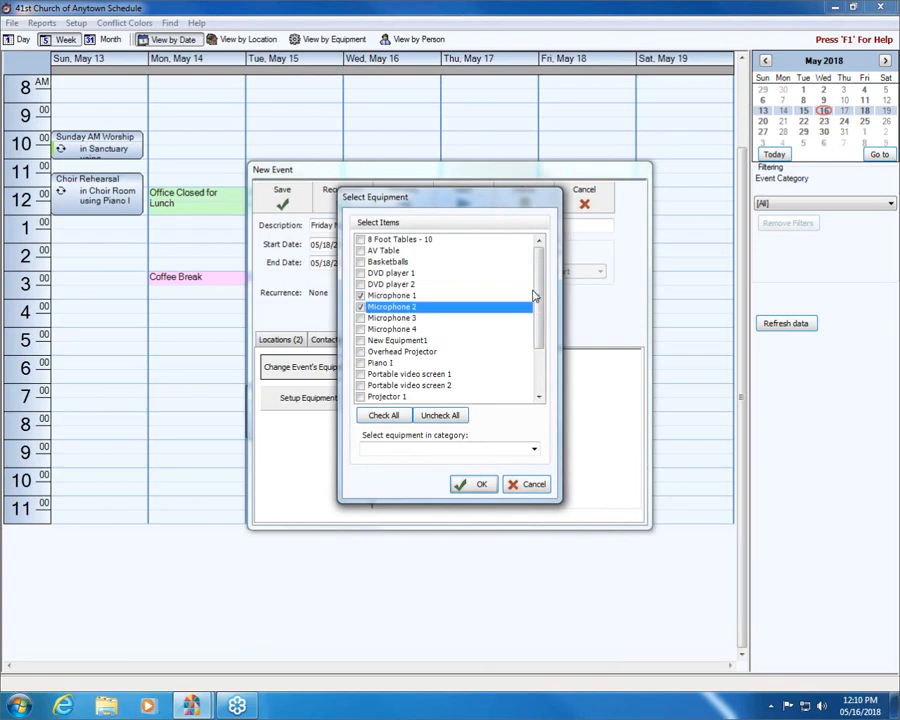
left_click_drag(537, 295, 538, 336)
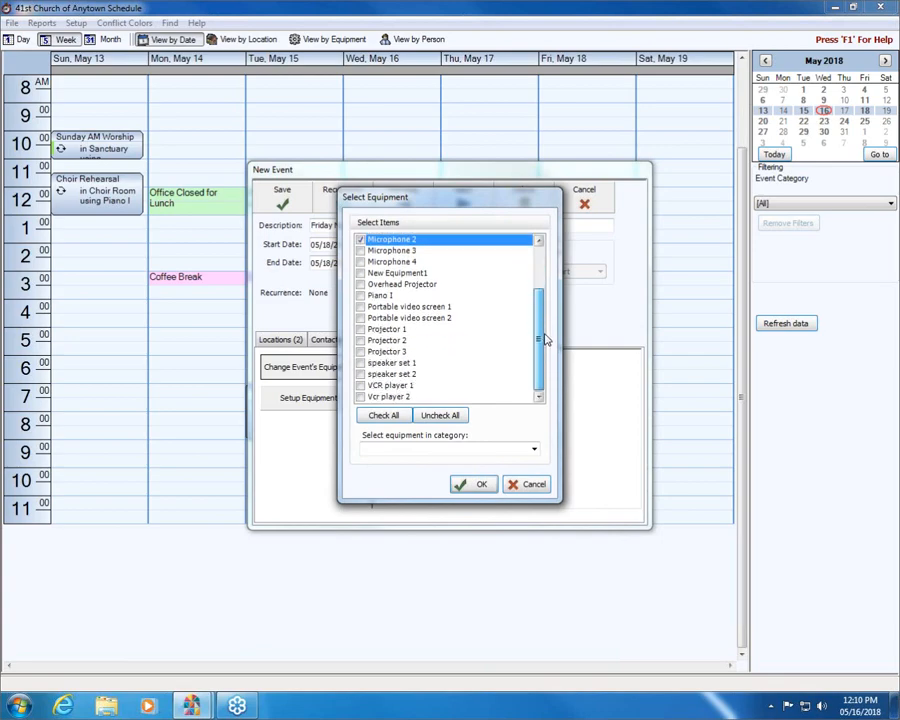
left_click(361, 364)
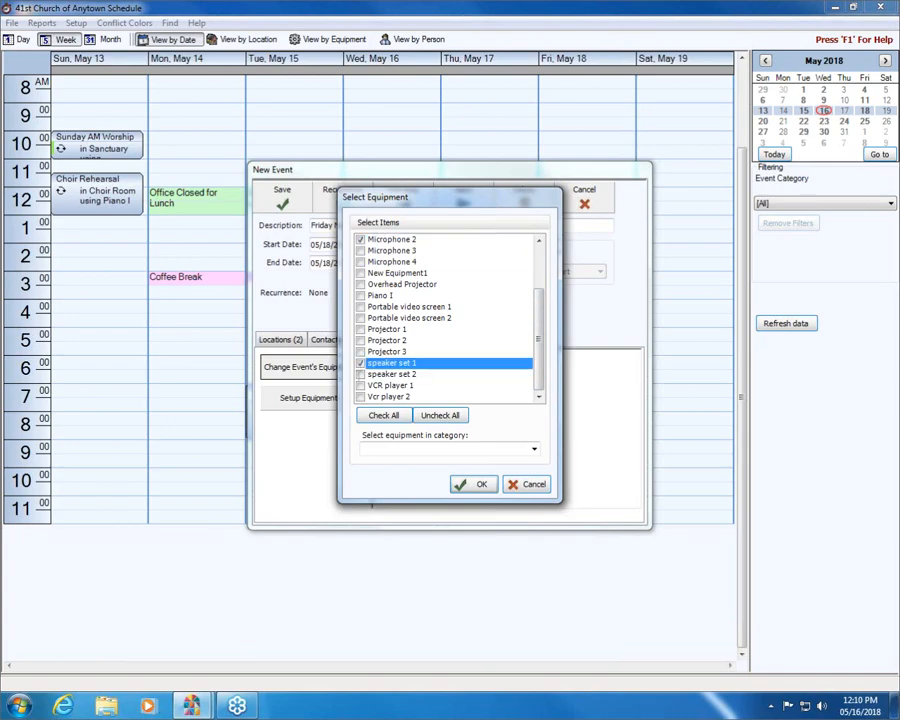
left_click(362, 330)
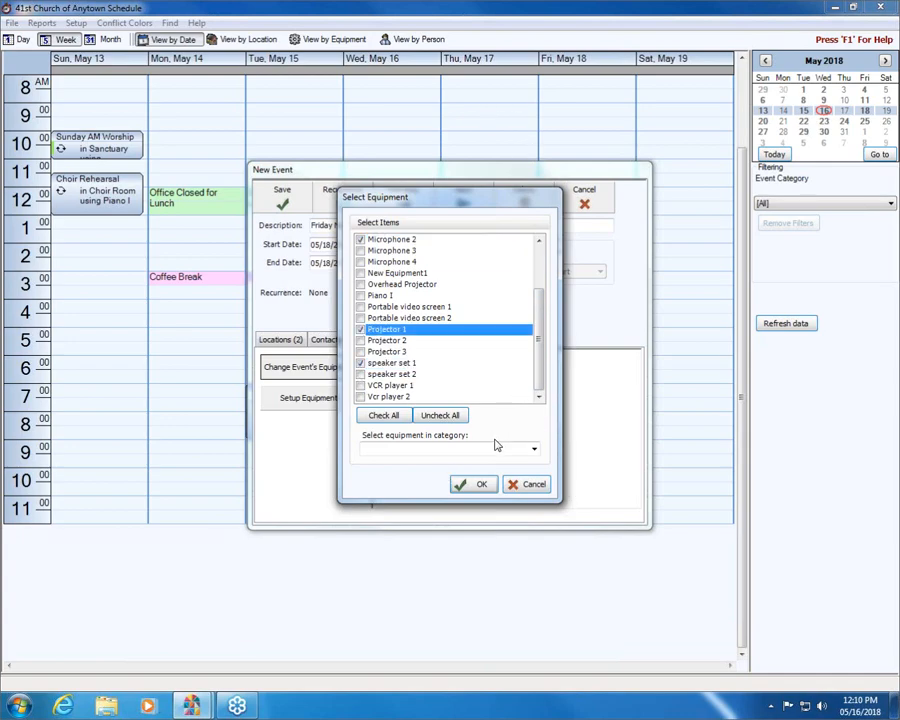
left_click(488, 487)
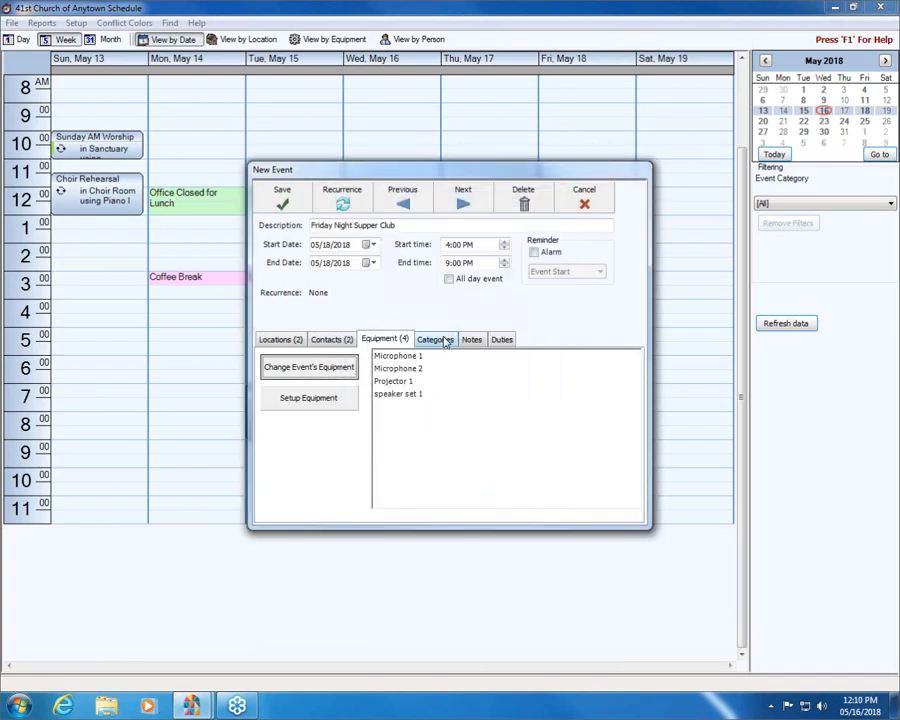
- Assign the Building Rentals category to the event
left_click(446, 341)
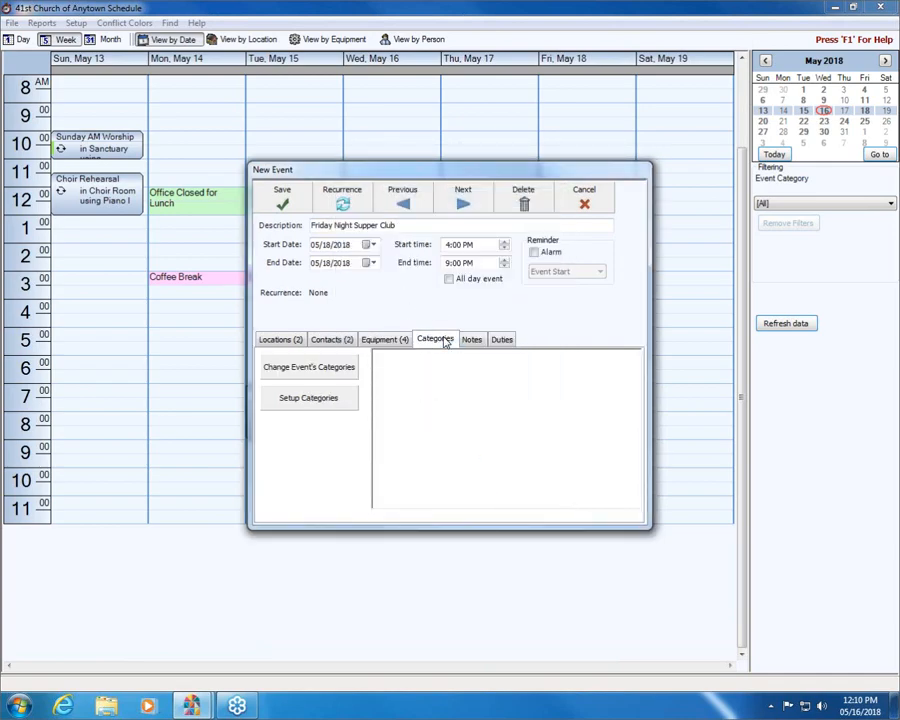
left_click(294, 368)
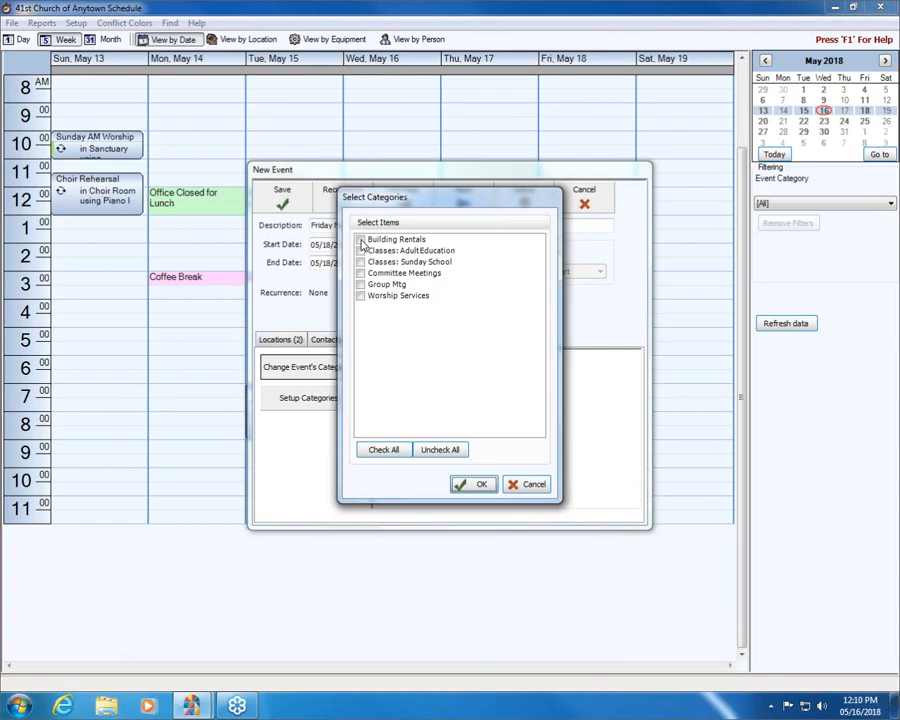
left_click(361, 242)
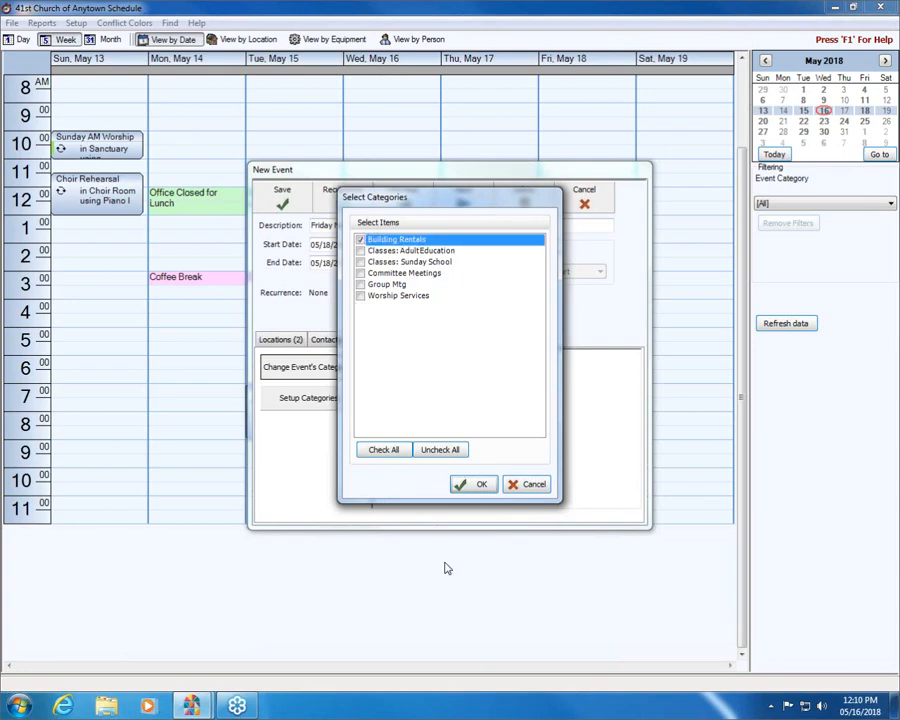
left_click(463, 486)
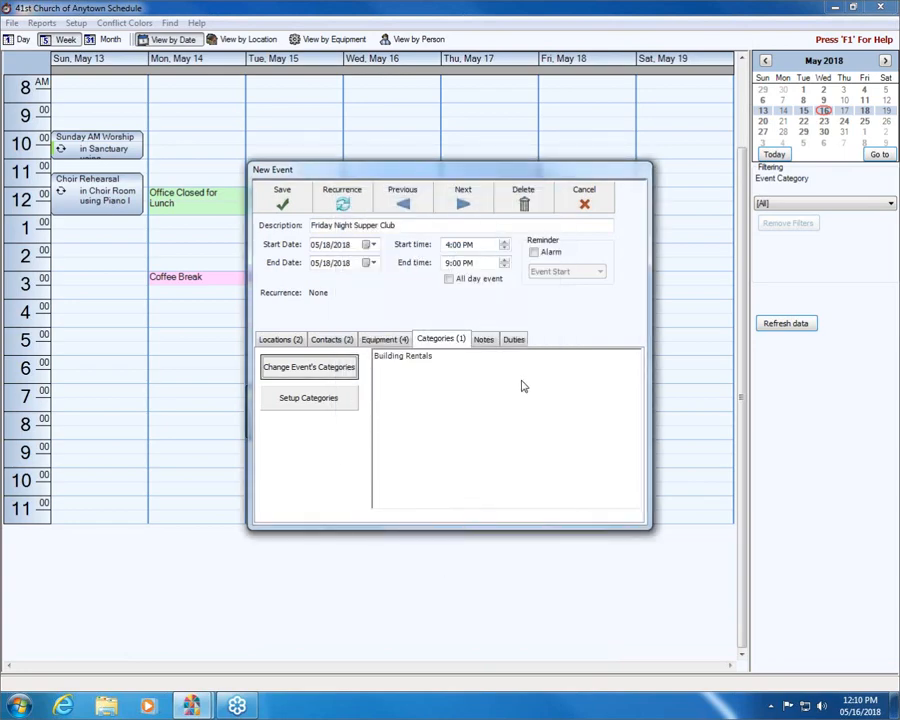
- Add the event note "This is the first event they are holding. They are hoping to meet every month."
left_click(481, 340)
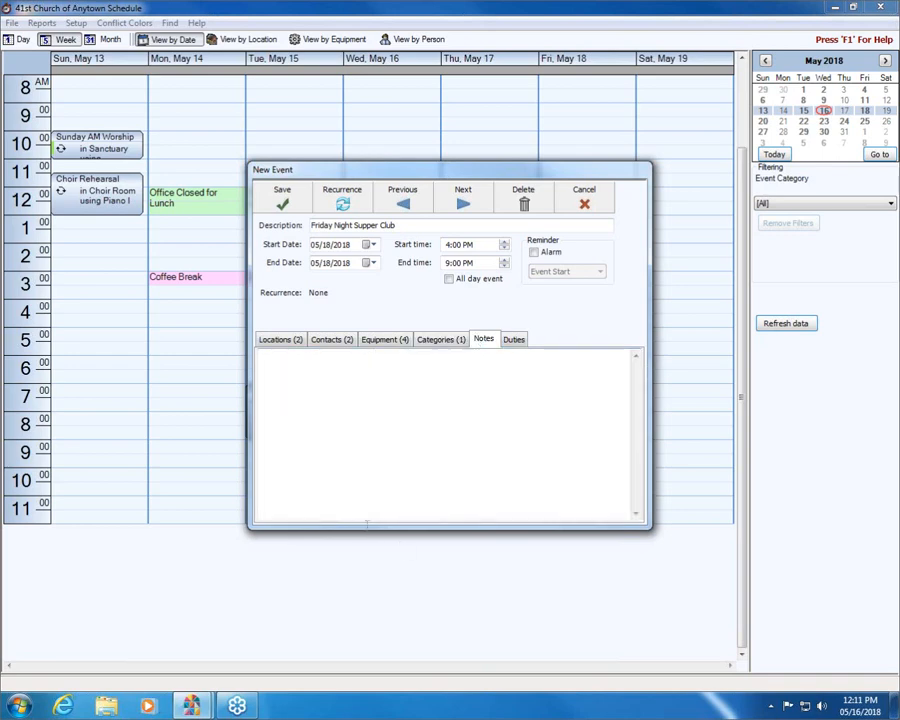
left_click(279, 380)
type("This is")
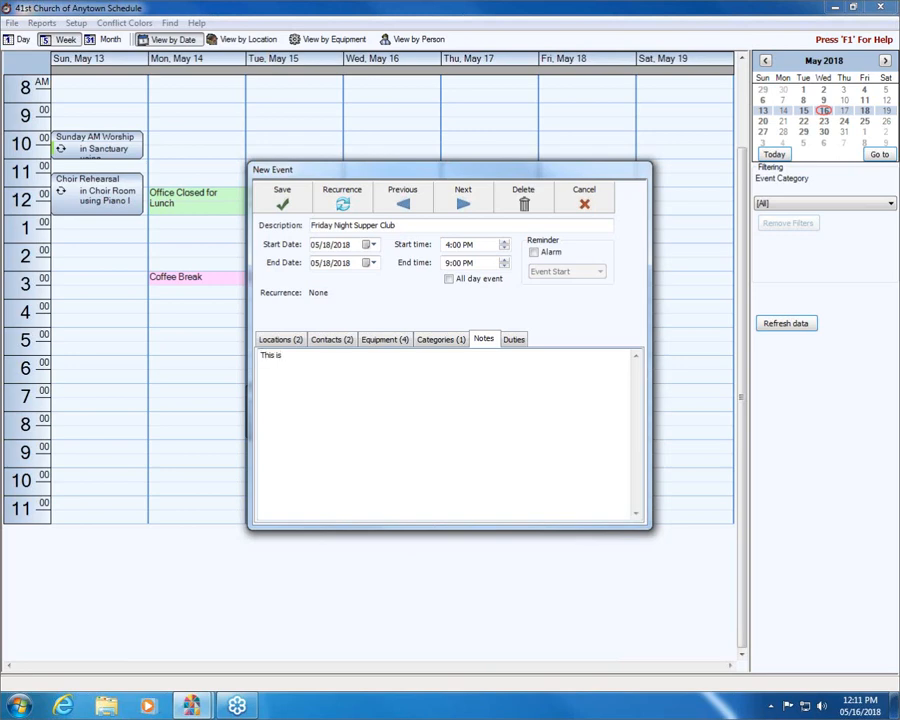
type(" the first event they are holding.  They")
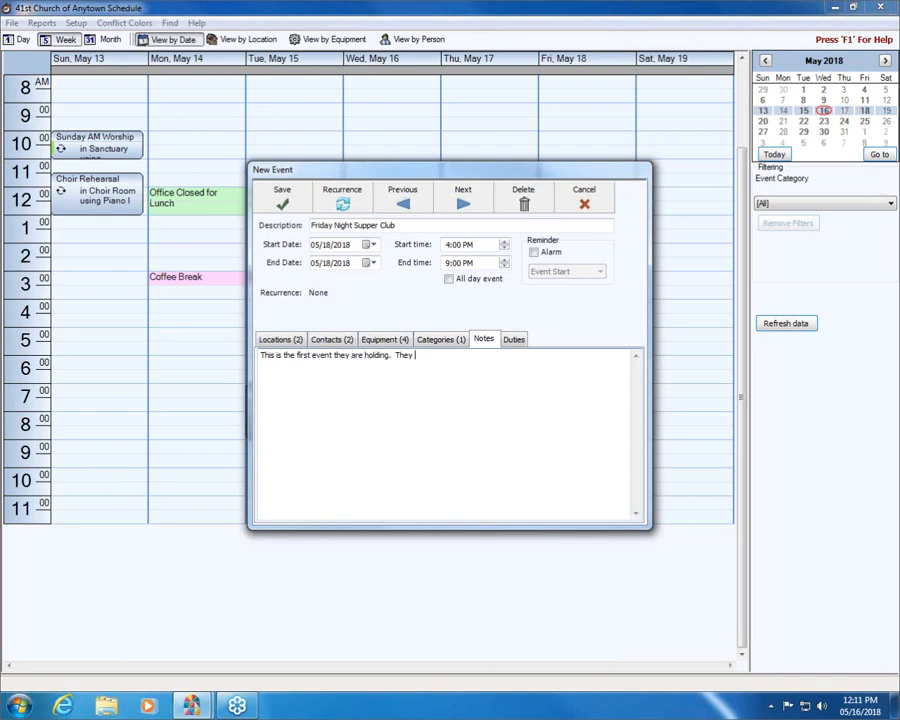
type("are hoping to meet every month.")
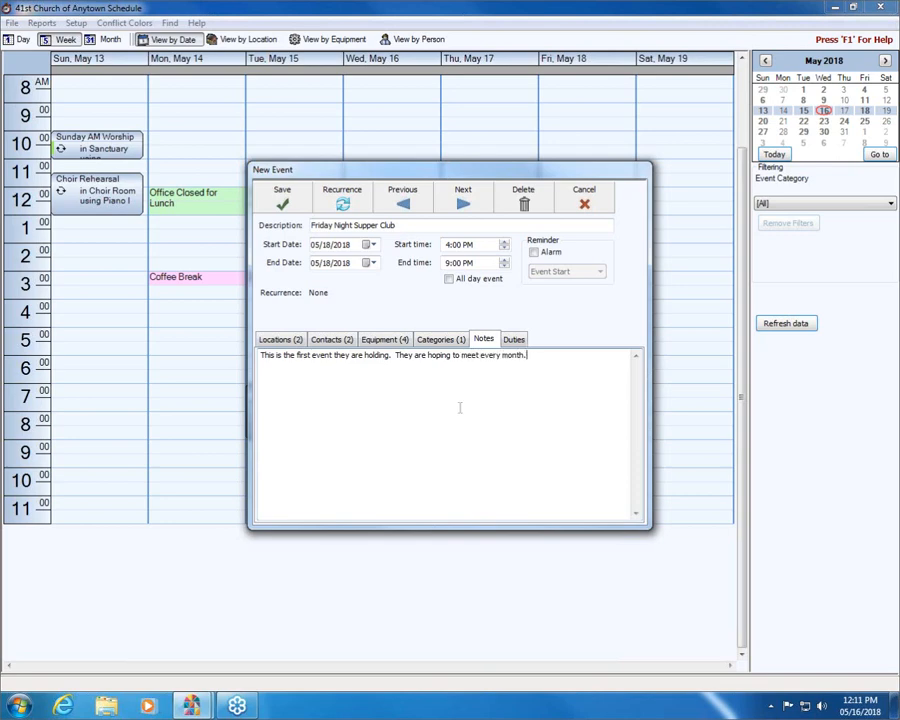
- Add a Building Monitor duty to the event
left_click(513, 340)
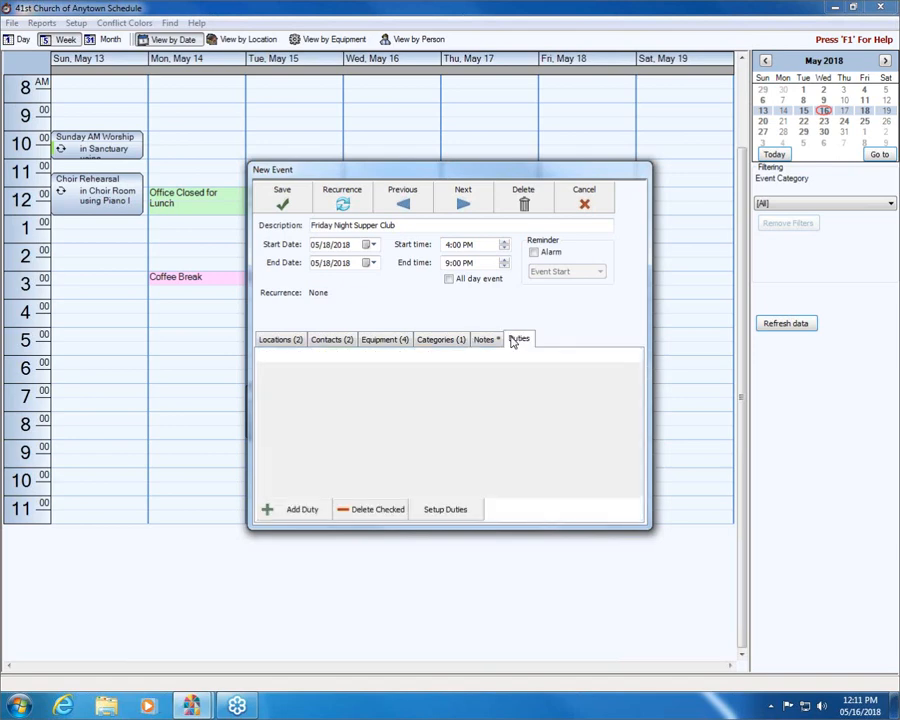
left_click(285, 512)
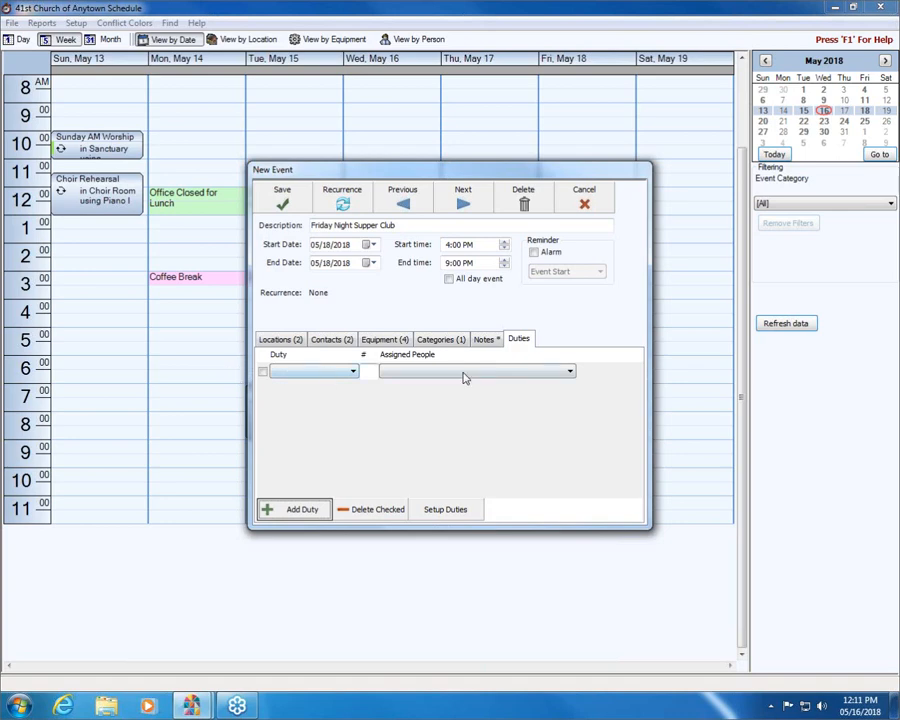
left_click(262, 372)
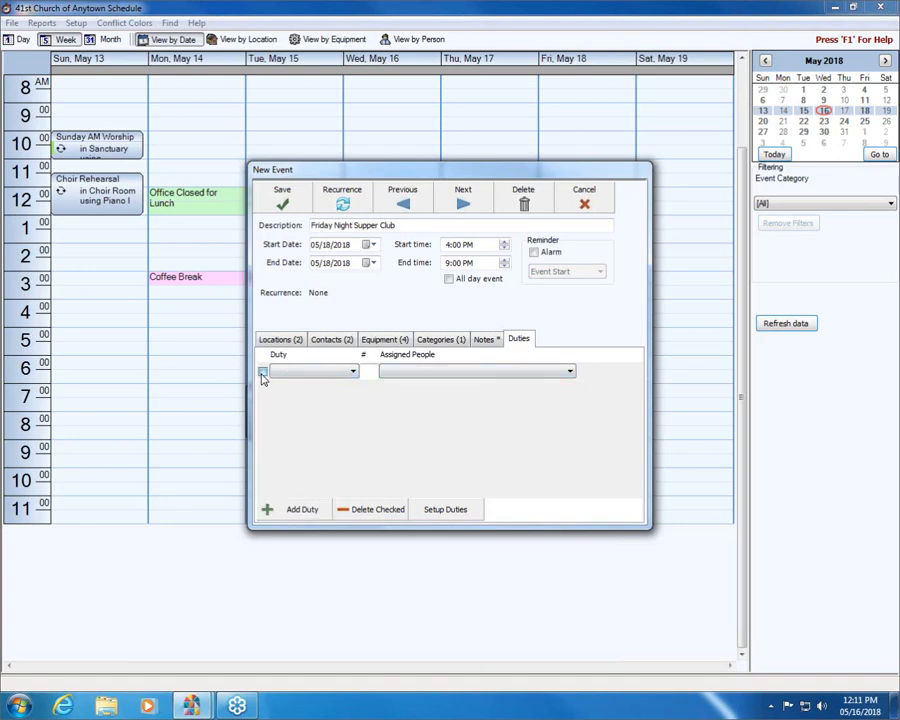
left_click(353, 373)
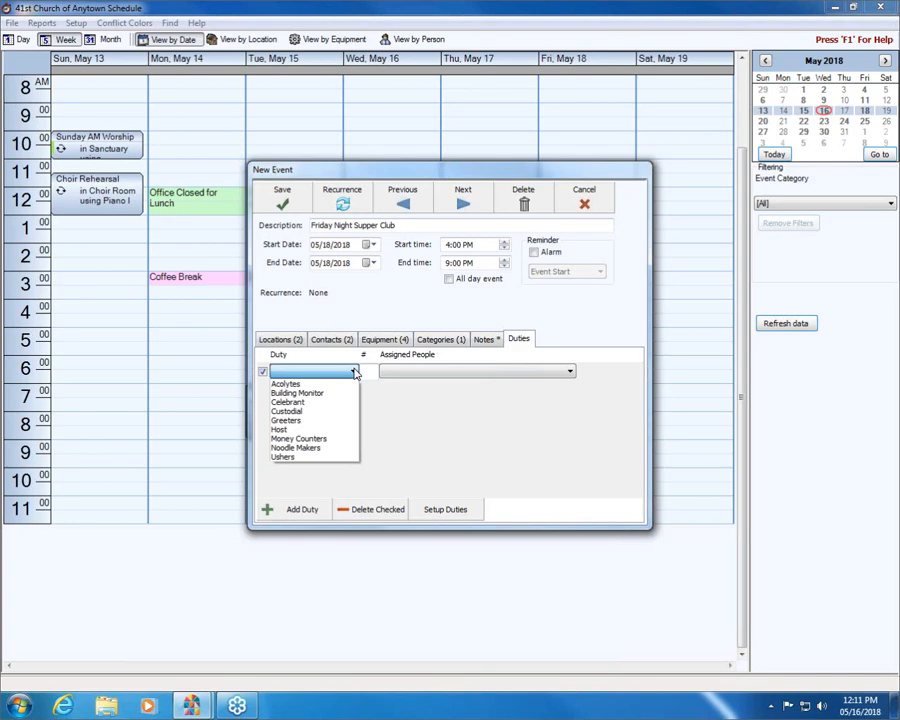
left_click(302, 394)
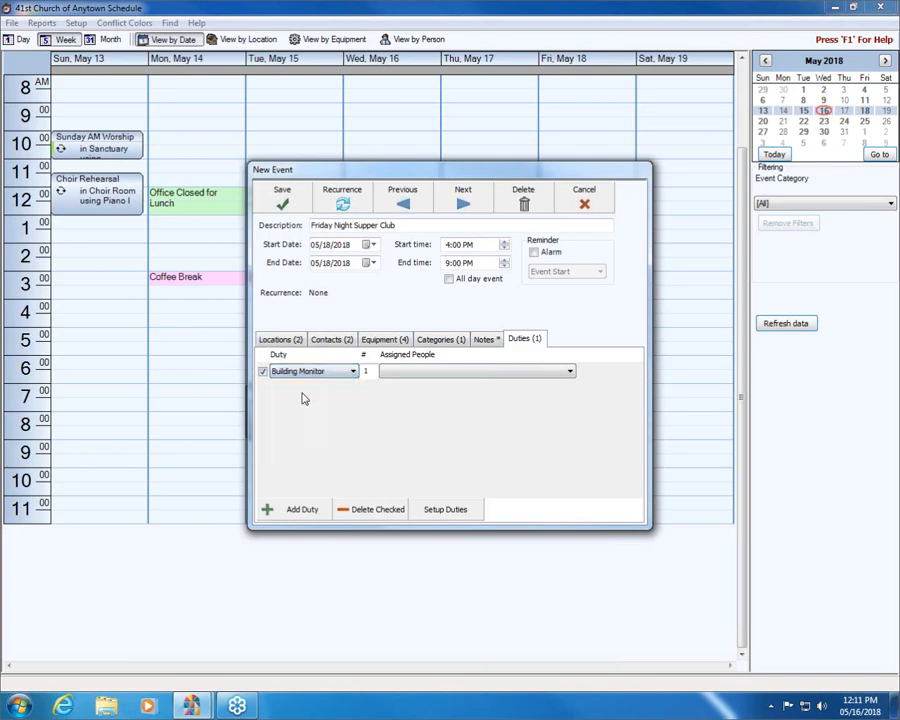
- Assign one person from the people list to the Building Monitor duty
left_click(571, 375)
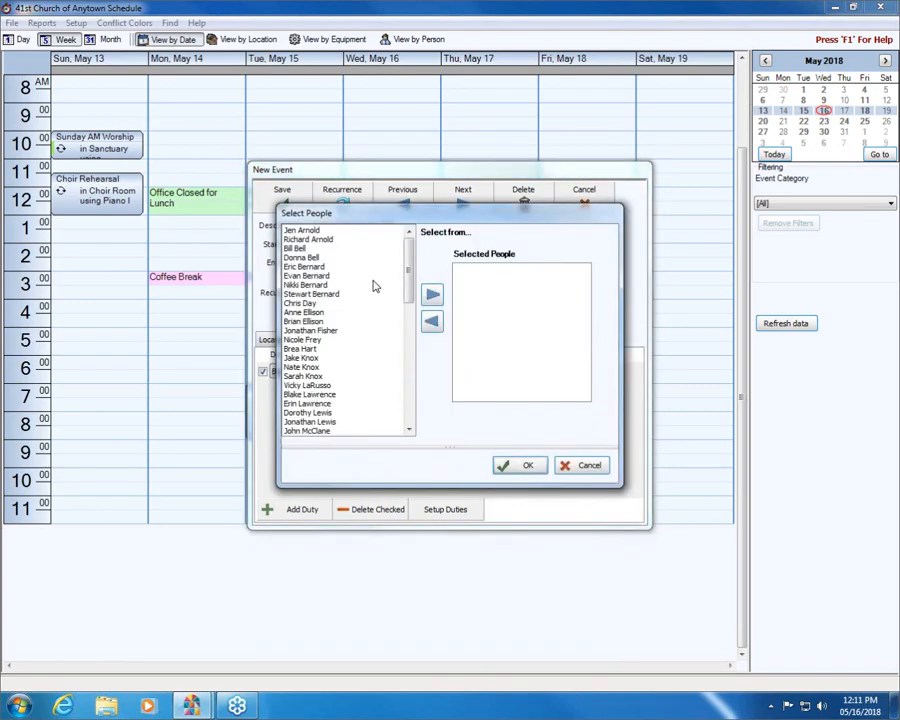
left_click_drag(407, 285, 420, 385)
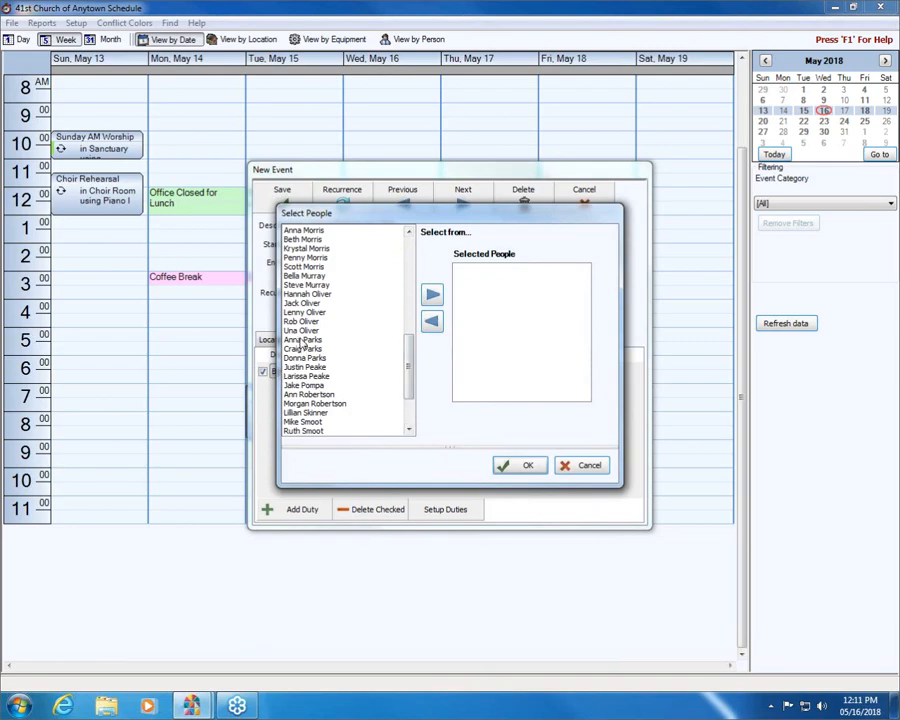
double_click(301, 288)
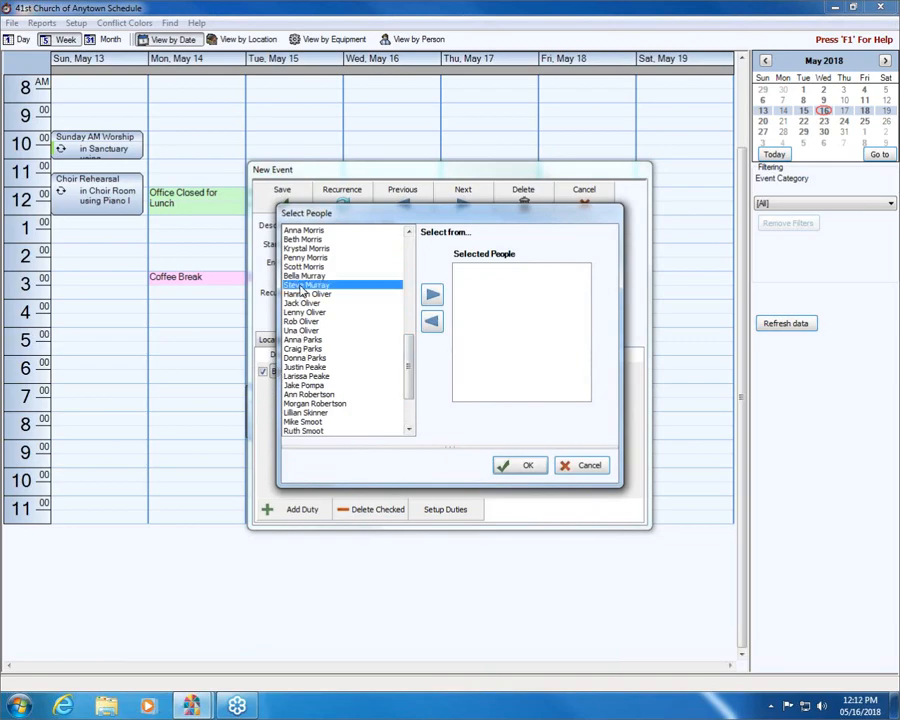
left_click(527, 465)
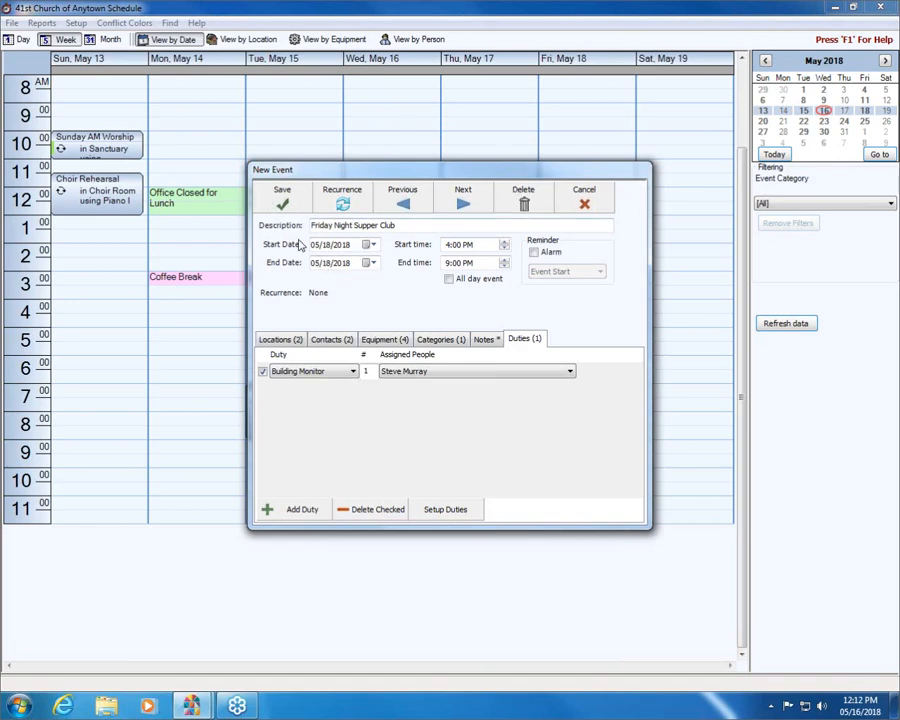
- Open the event's recurrence settings and explore the daily pattern's day interval and every-weekday options
left_click(360, 203)
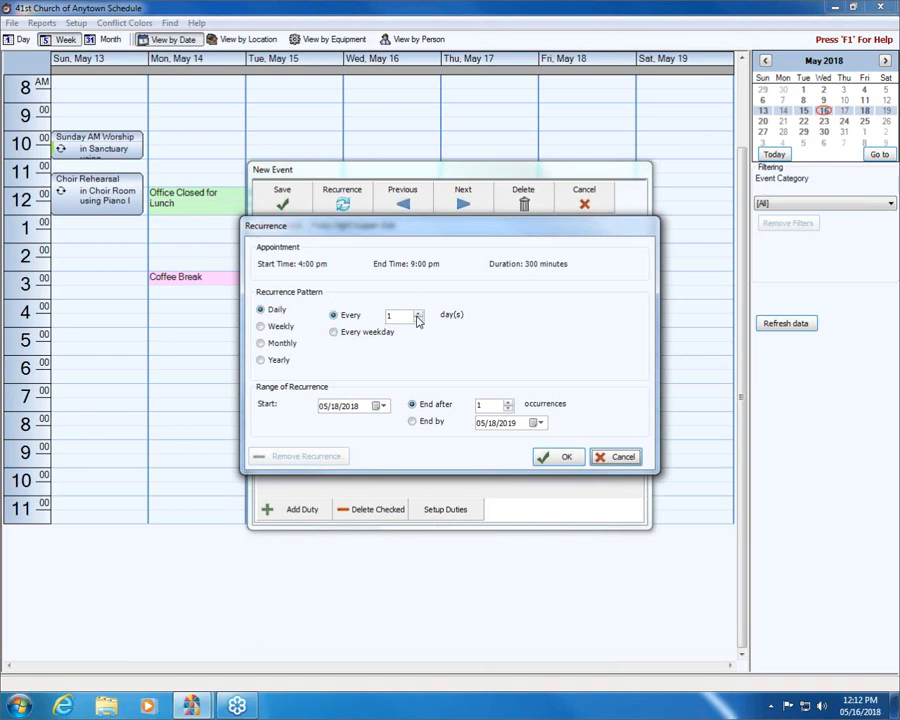
left_click(334, 333)
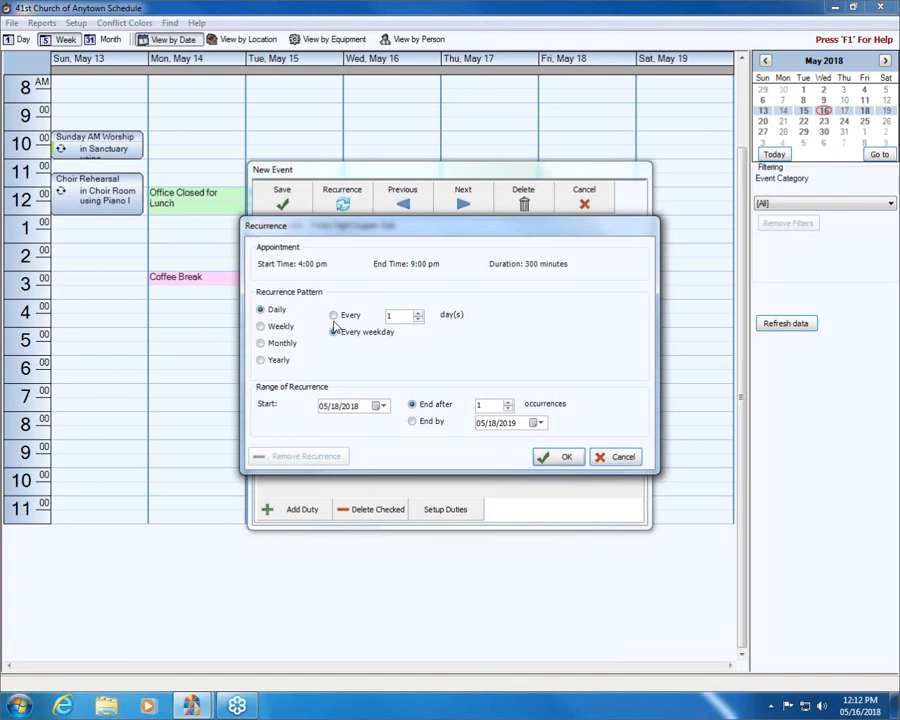
left_click(418, 313)
left_click(419, 314)
left_click(418, 319)
left_click(421, 318)
left_click(334, 332)
- Try a weekly recurrence on Fridays and vary its week interval
left_click(262, 325)
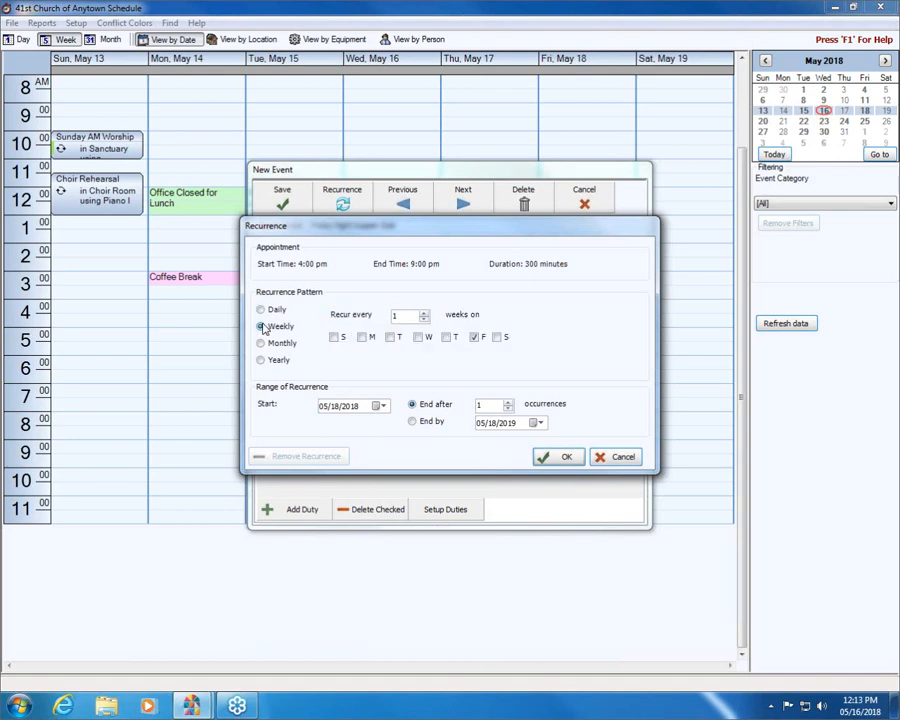
left_click(425, 314)
left_click(424, 320)
- Set the recurrence pattern to monthly on the third Friday of every month
left_click(261, 343)
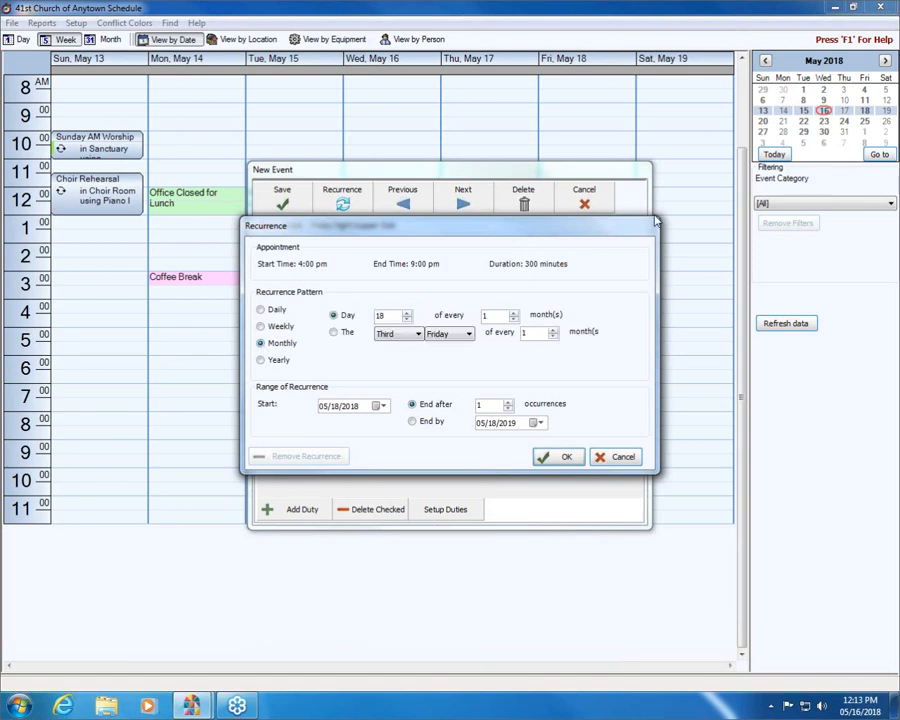
left_click(335, 334)
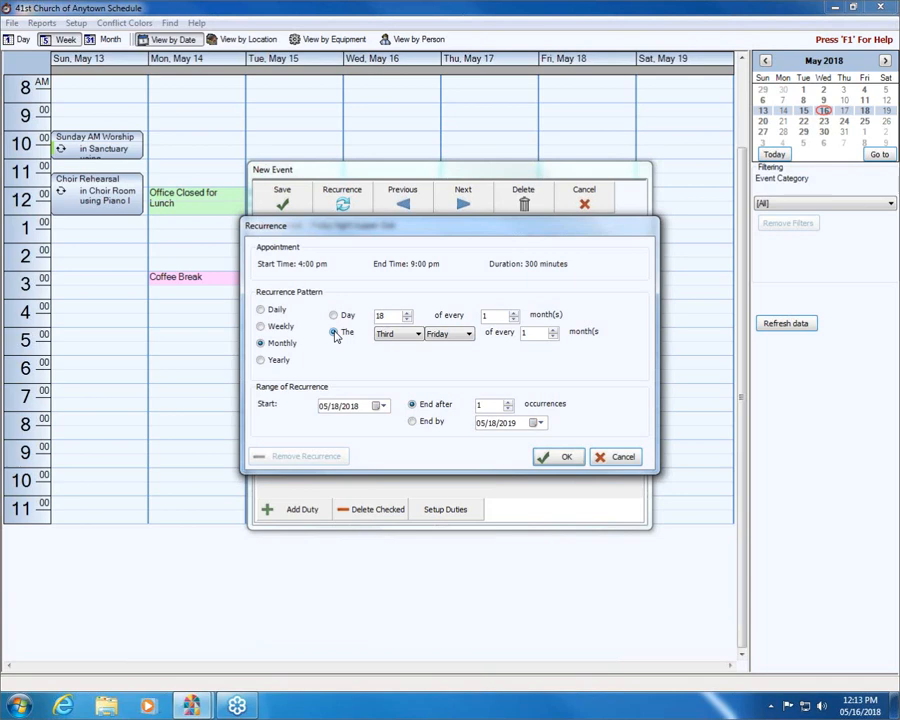
left_click(553, 335)
left_click(335, 316)
left_click(336, 333)
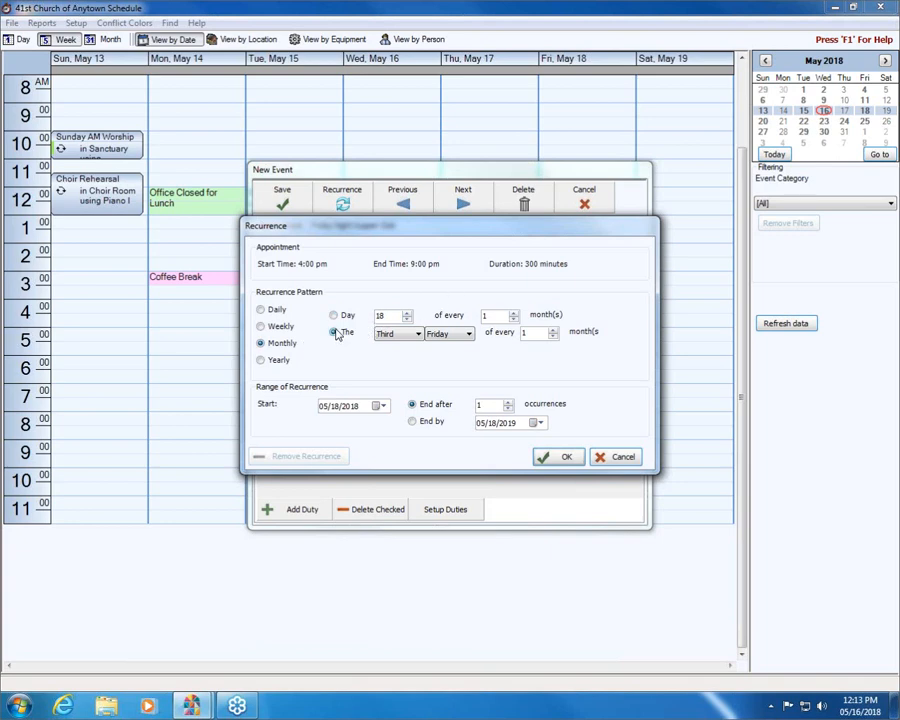
- Try a yearly recurrence on the third Friday of May
left_click(260, 361)
left_click(380, 317)
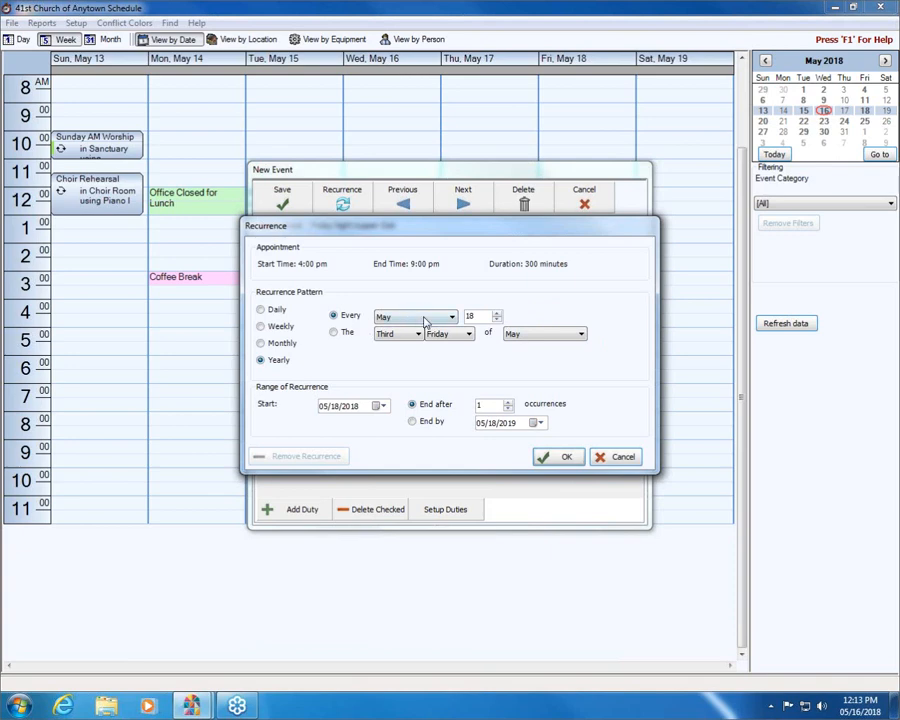
left_click(334, 333)
left_click(419, 334)
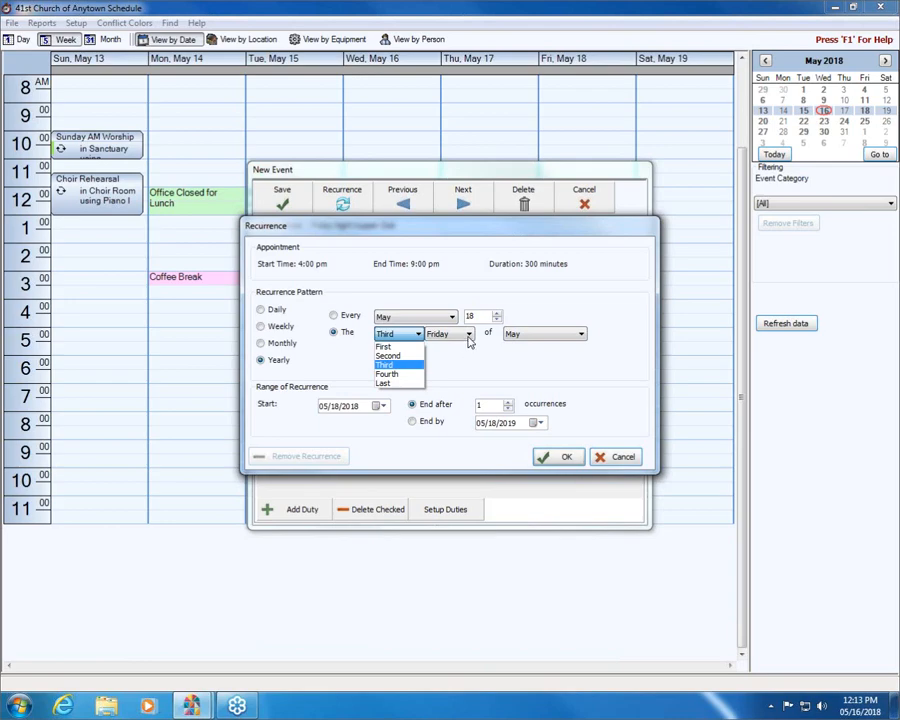
left_click(411, 366)
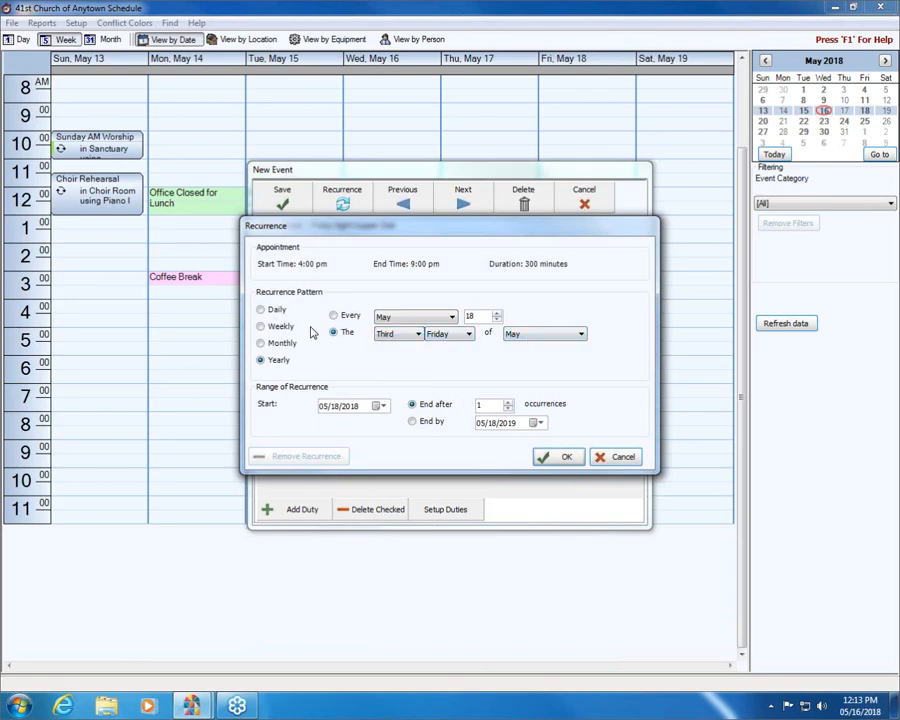
- Choose the monthly third-Friday pattern, end it after 12 occurrences, and accept the recurrence
left_click(260, 343)
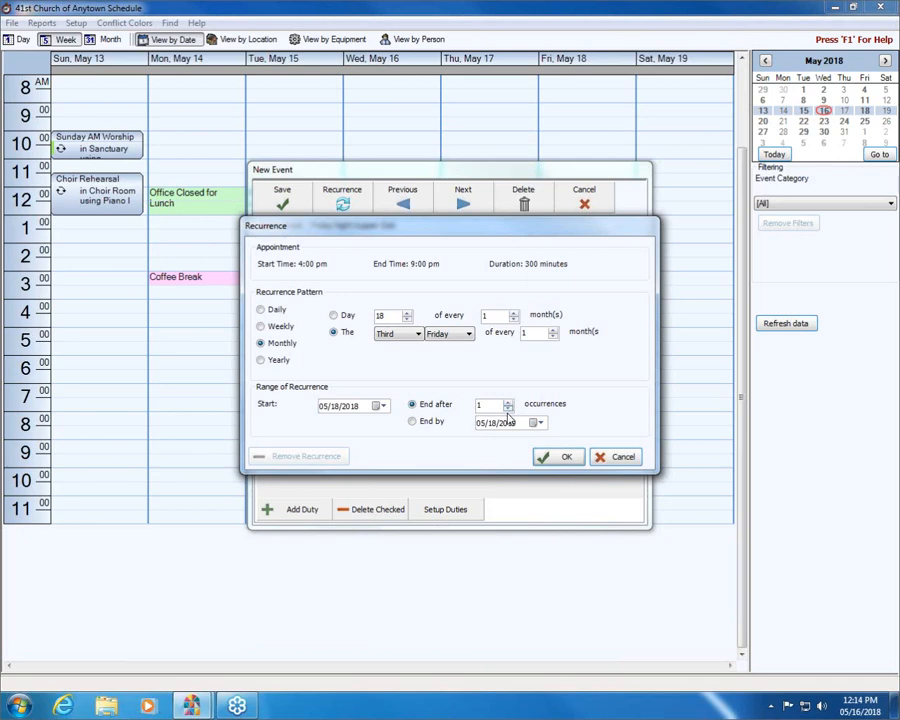
left_click(412, 421)
left_click(412, 404)
left_click(508, 403)
left_click(508, 403)
left_click(508, 403)
left_click(508, 403)
left_click(508, 403)
left_click(561, 458)
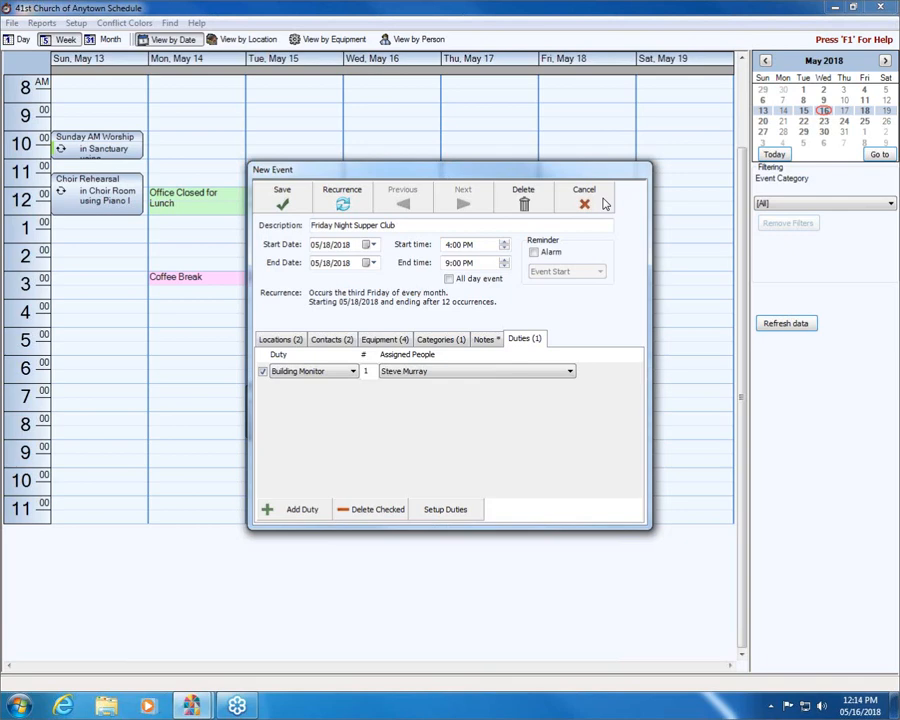
- Save the recurring event, reviewing the conflicts report and accepting the save despite the conflicts
left_click(284, 199)
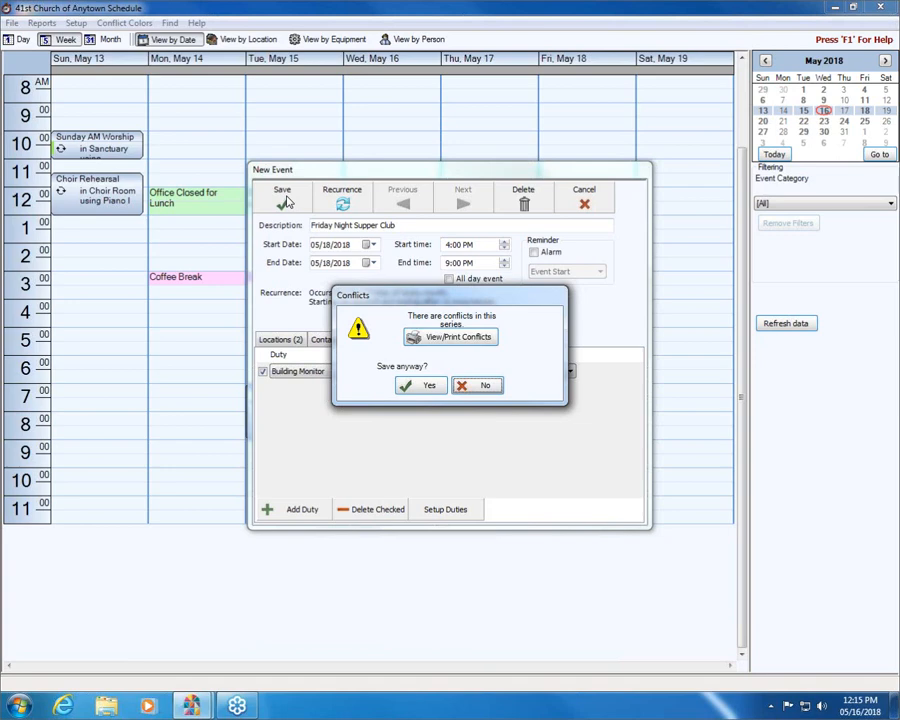
left_click(450, 338)
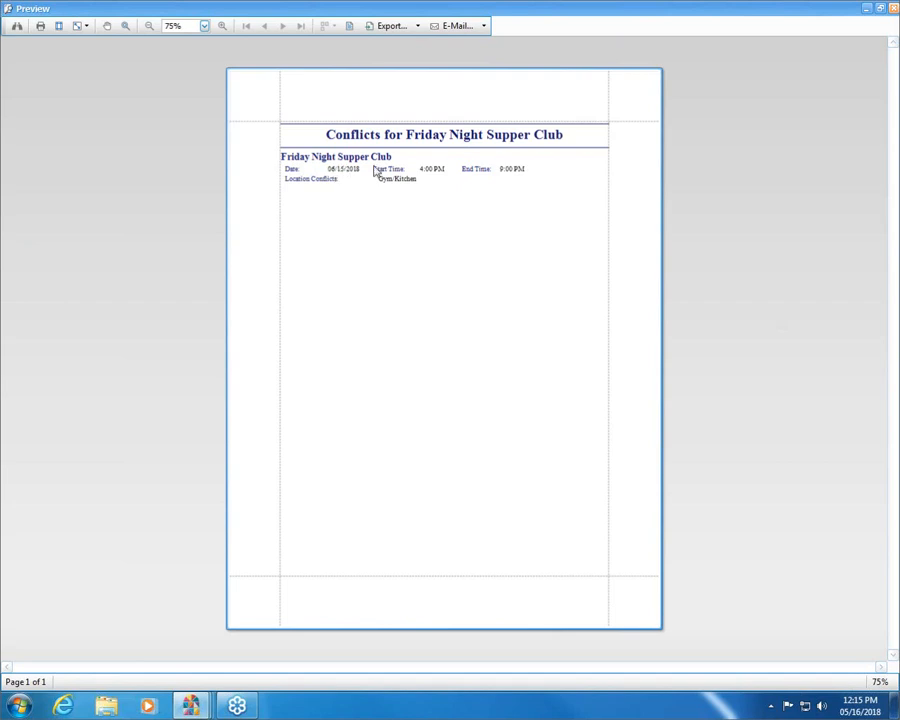
left_click(893, 9)
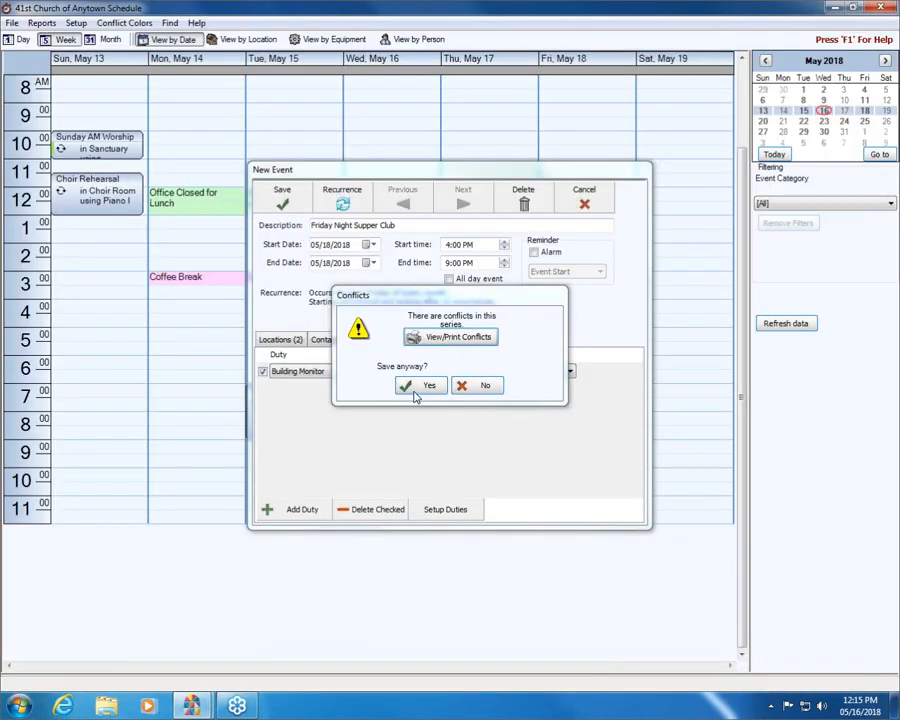
left_click(422, 386)
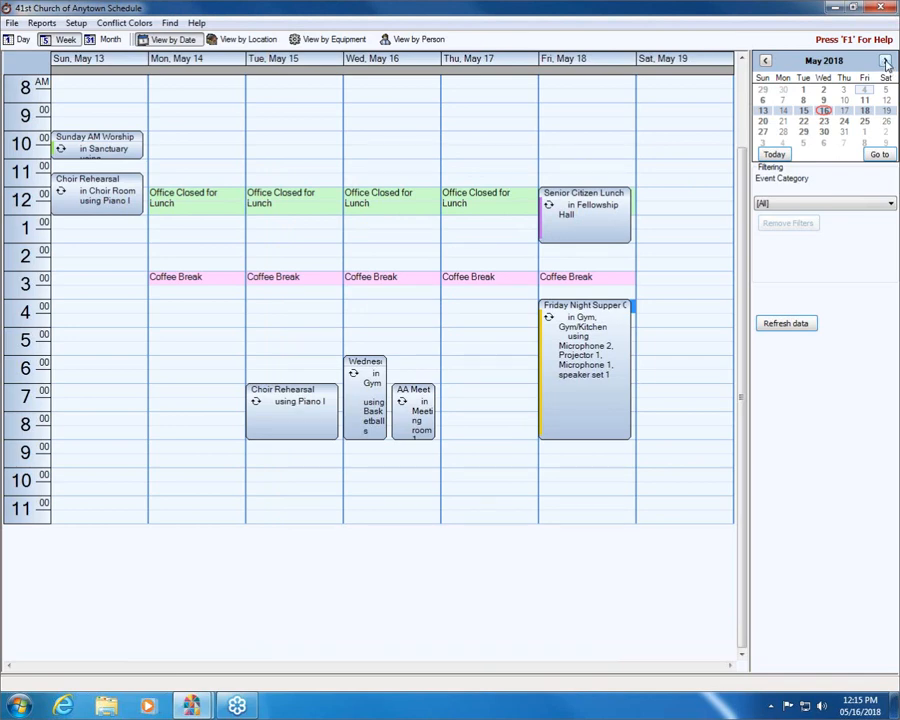
- Show the week of June 15, 2018 to examine the overlapping Friday events and review the conflict color legend
left_click(886, 62)
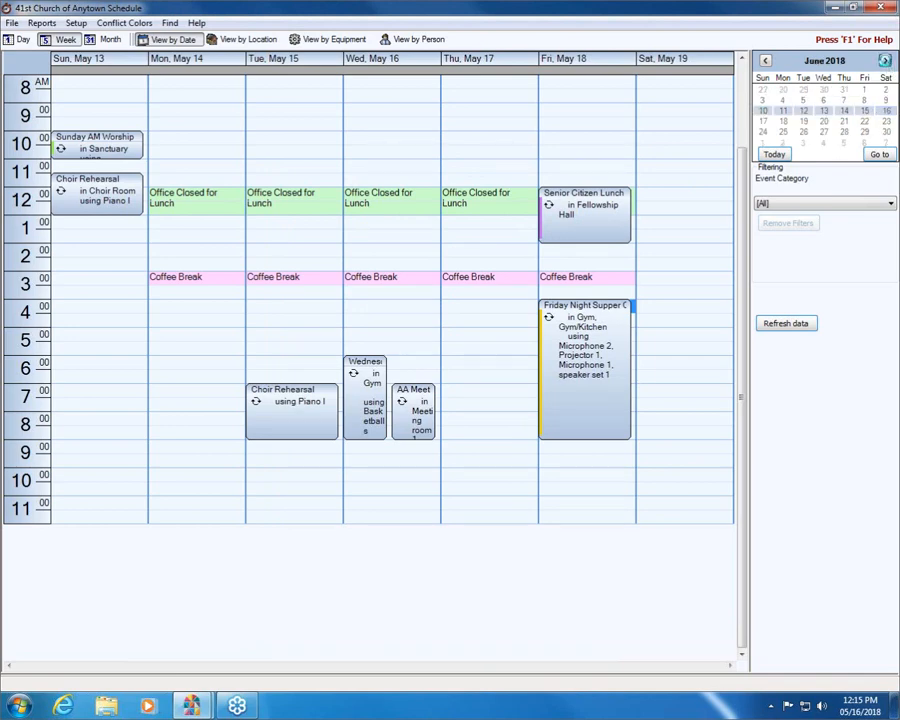
left_click(865, 112)
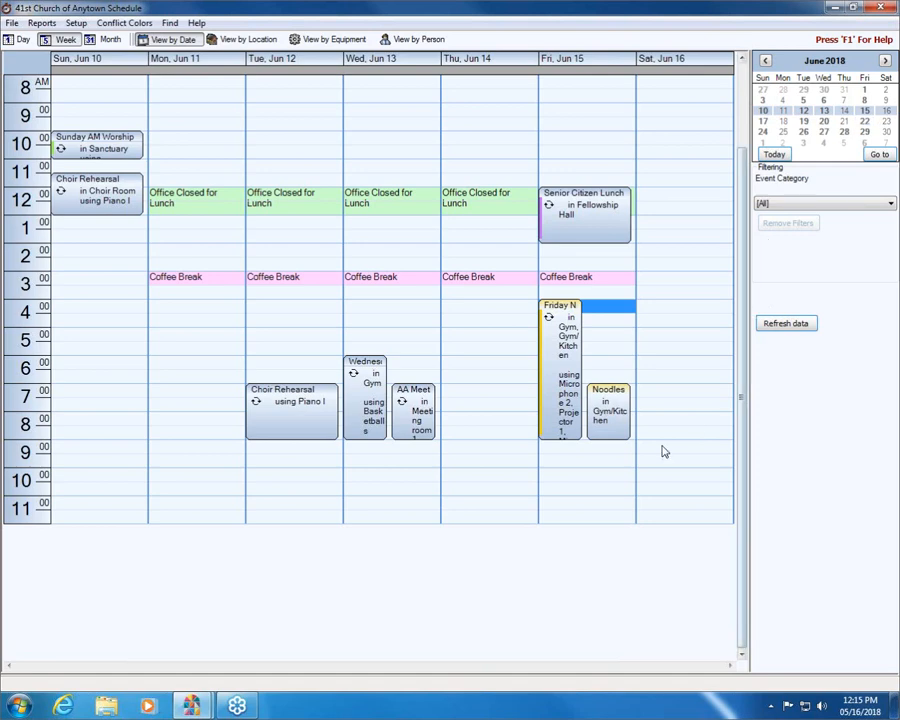
mouse_move(615, 415)
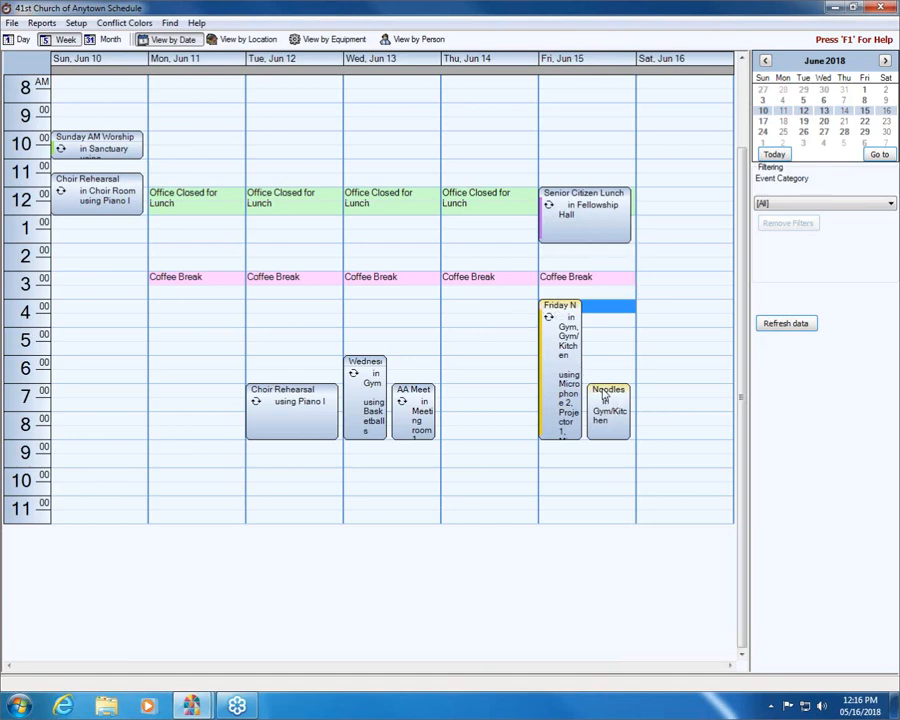
mouse_move(605, 392)
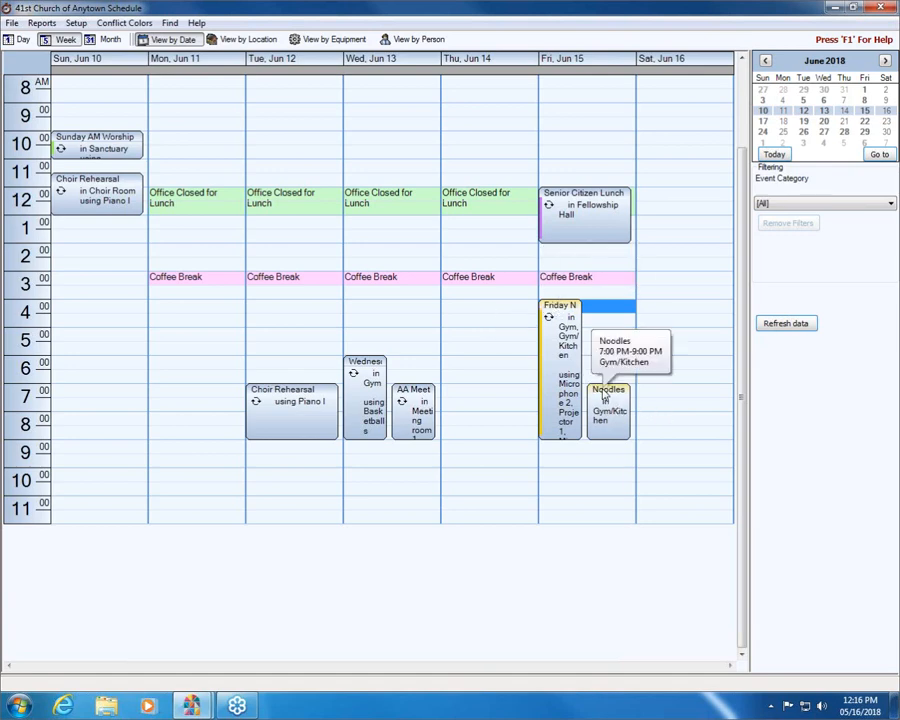
left_click(120, 23)
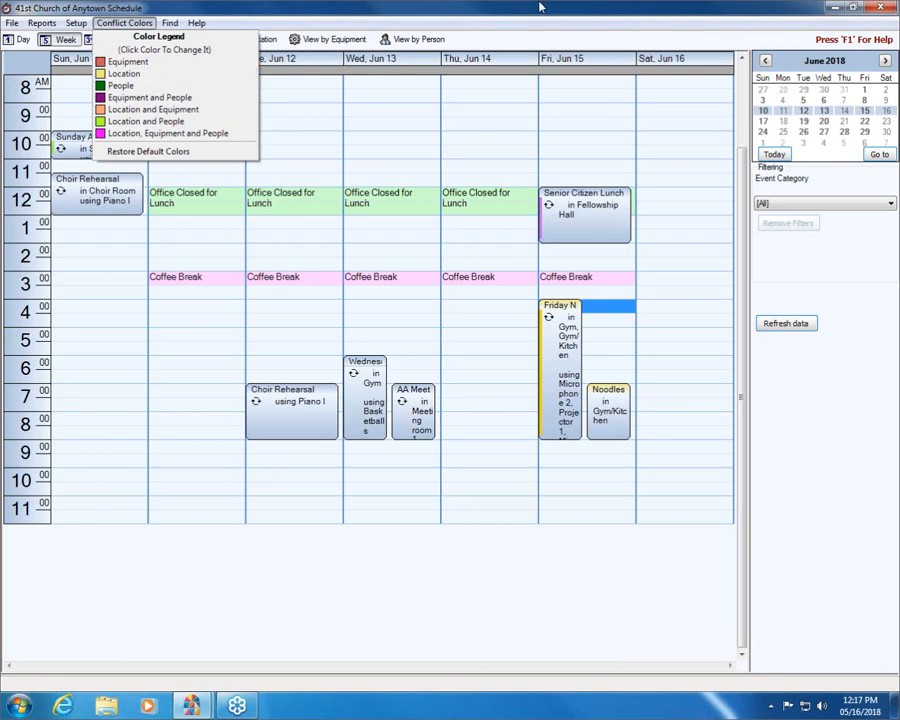
left_click(276, 503)
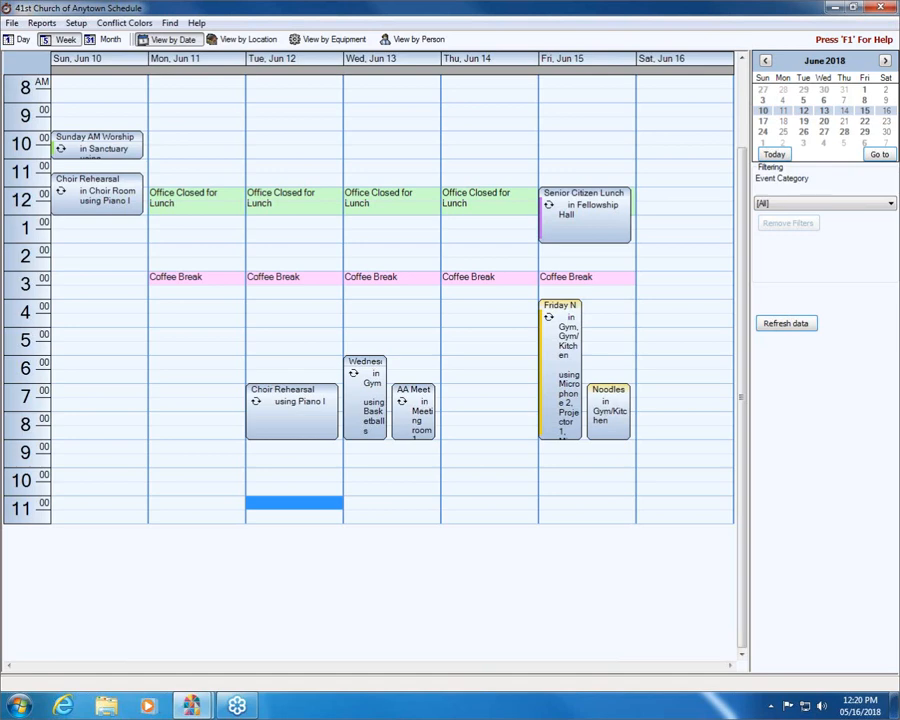
- Generate a print preview of the calendar report in month layout for June 2018
left_click(42, 22)
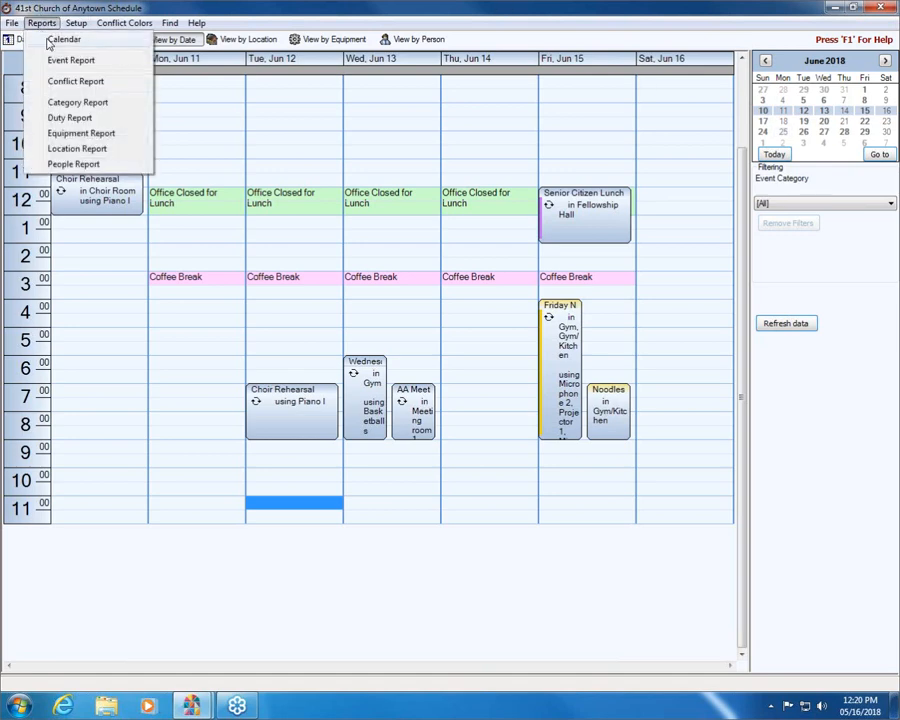
left_click(47, 41)
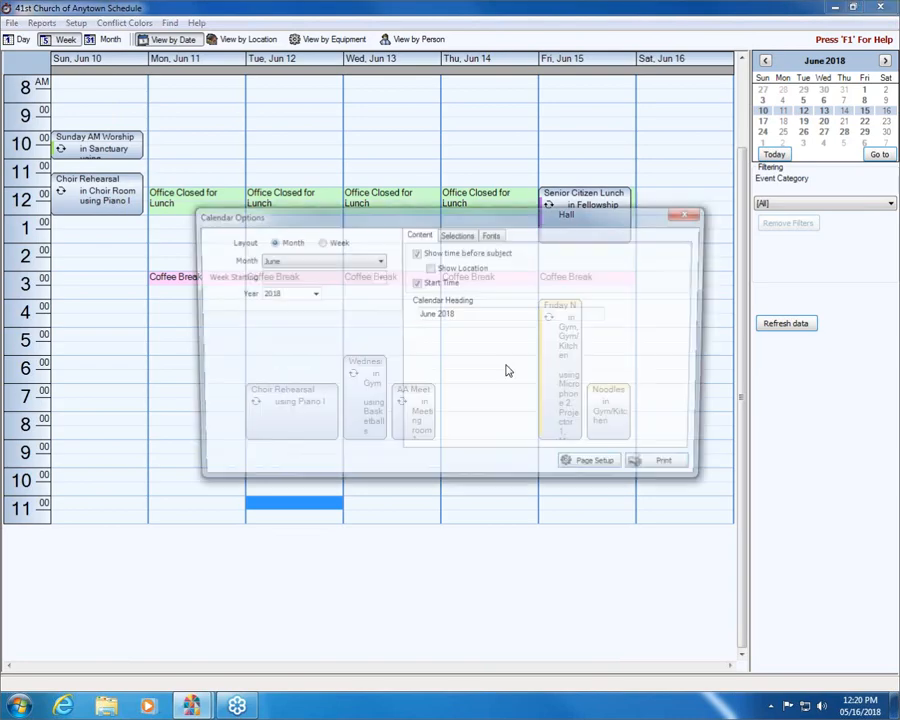
left_click(660, 467)
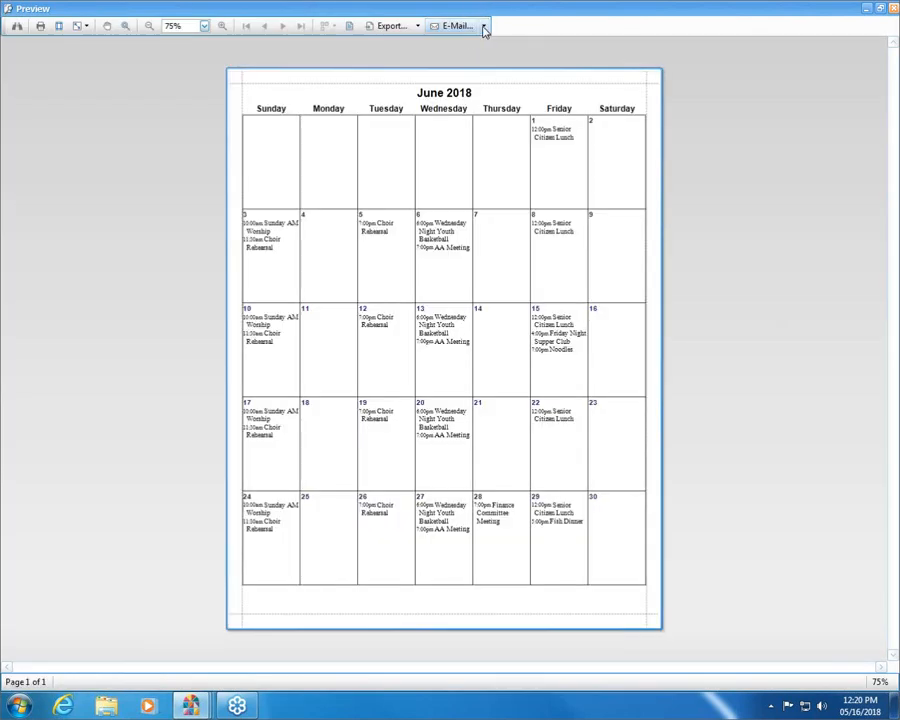
- Review the e-mail document formats for the June 2018 calendar preview, and close the preview and the calendar options
left_click(484, 27)
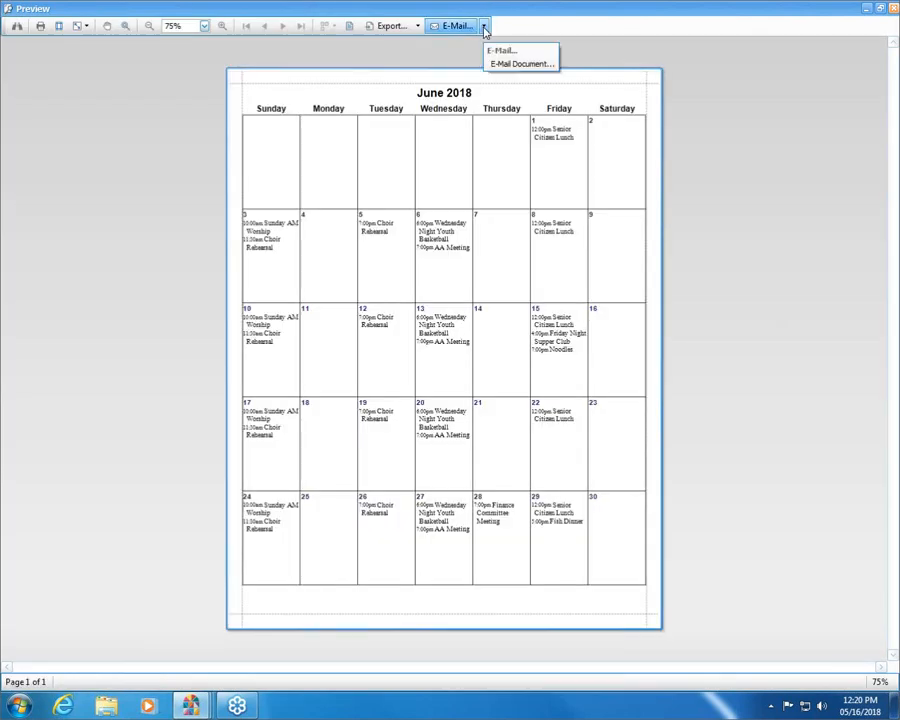
left_click(520, 63)
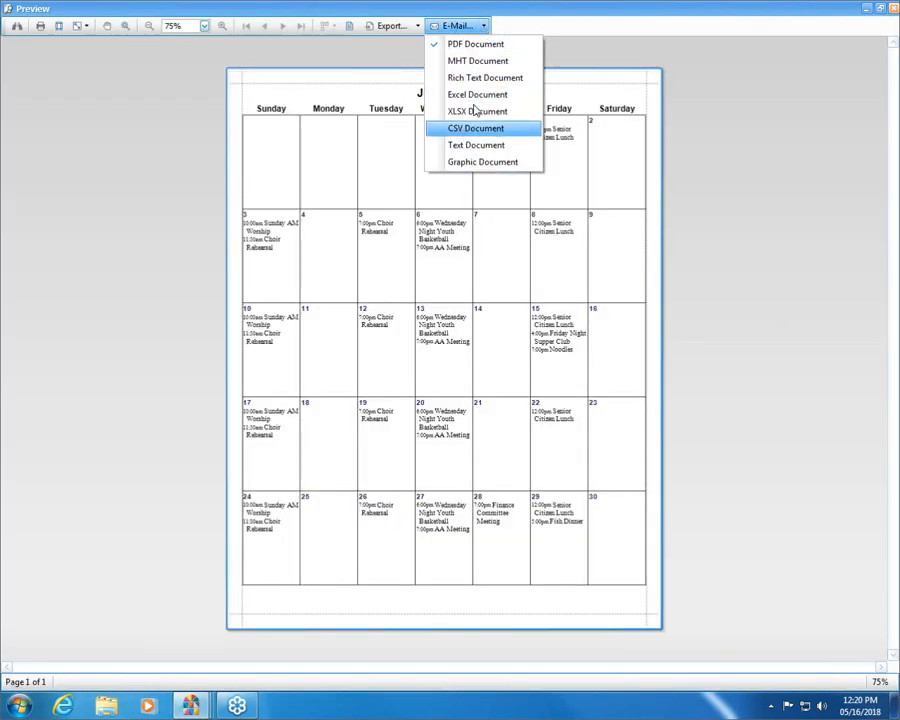
left_click(895, 10)
left_click(895, 10)
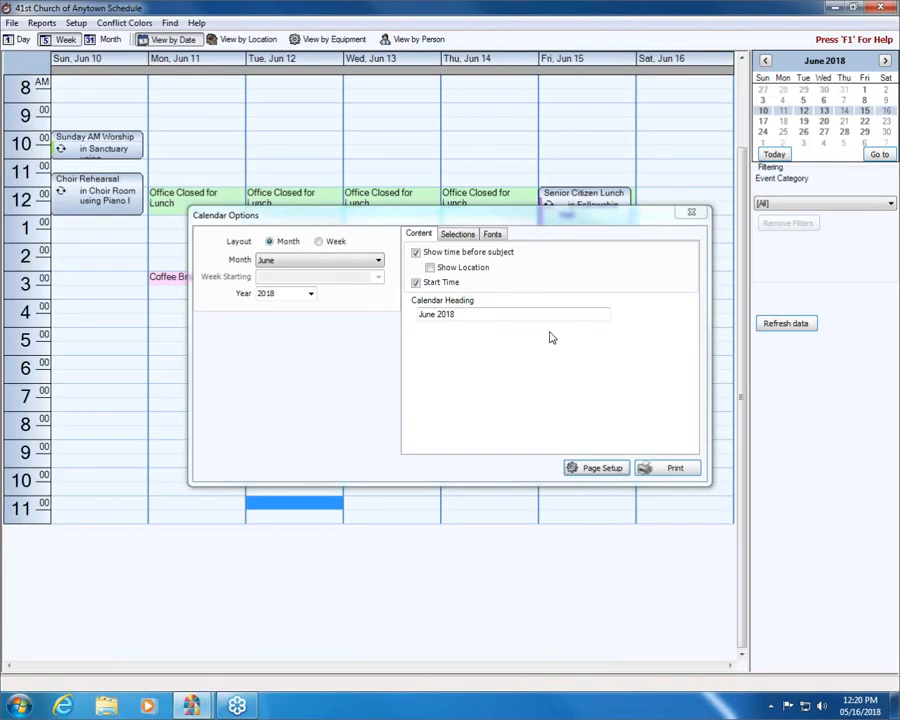
left_click(695, 214)
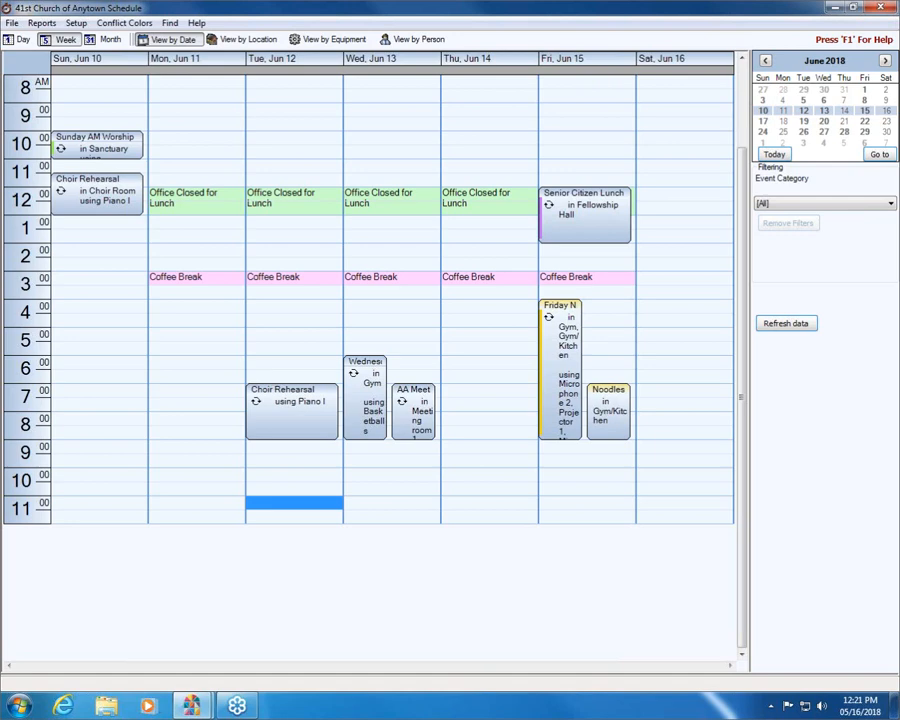
- Generate the June 2018 month calendar preview again, review its available export formats, and close the preview
left_click(42, 22)
left_click(54, 43)
left_click(663, 470)
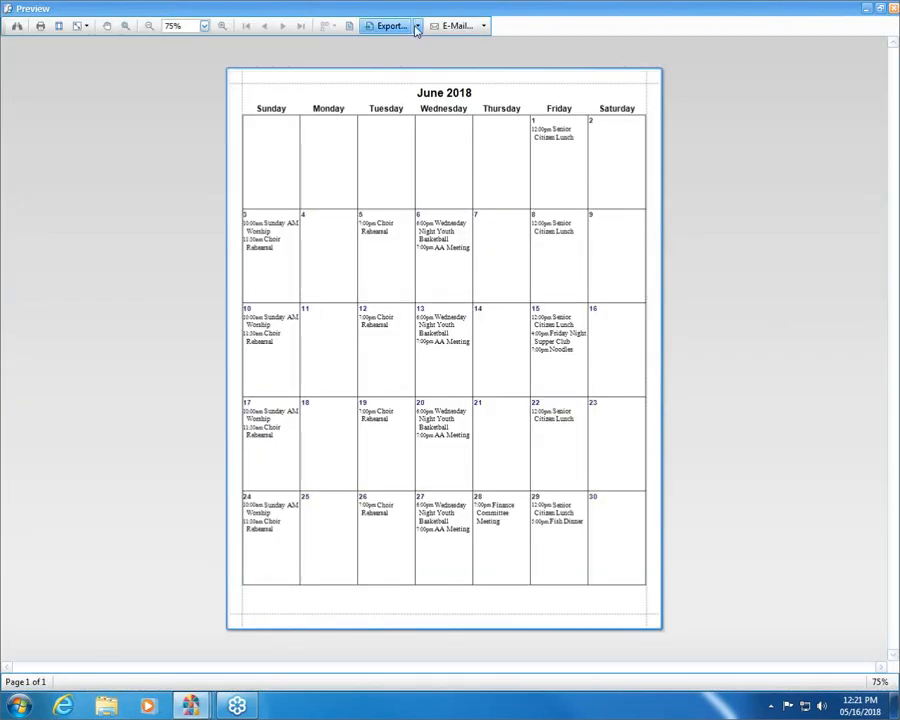
left_click(418, 27)
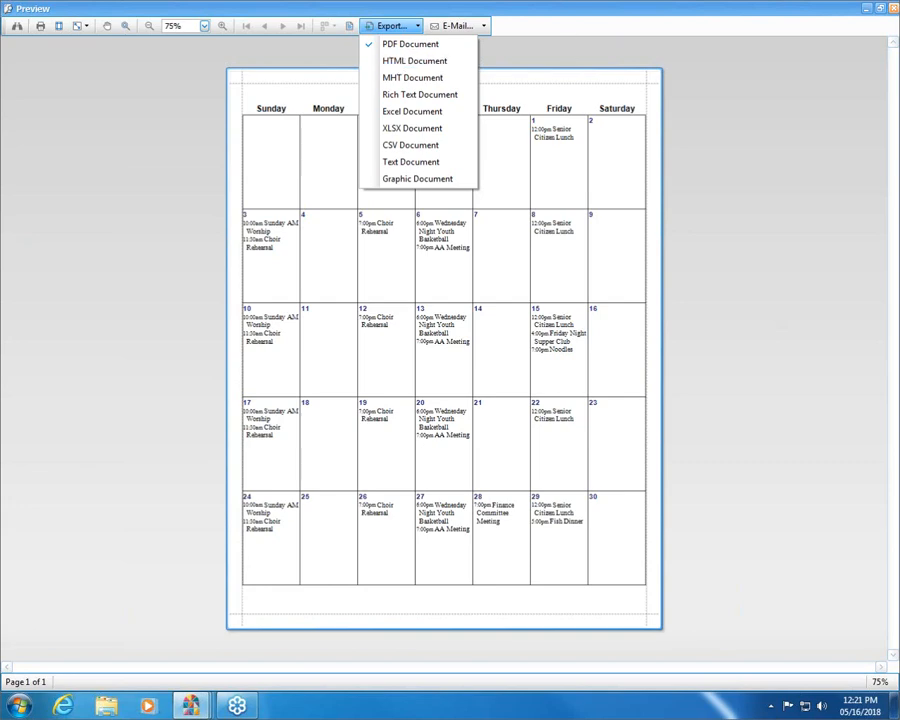
left_click(893, 9)
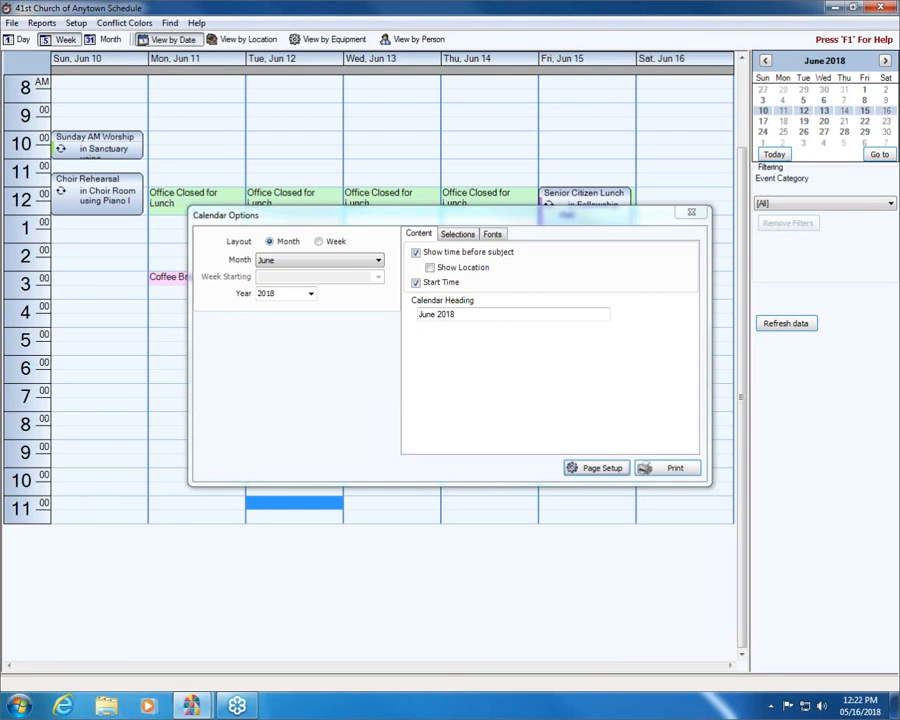
- Try to export the June 2018 calendar preview as a single-file HTML document, cancelling at the save stage and closing the report
left_click(660, 478)
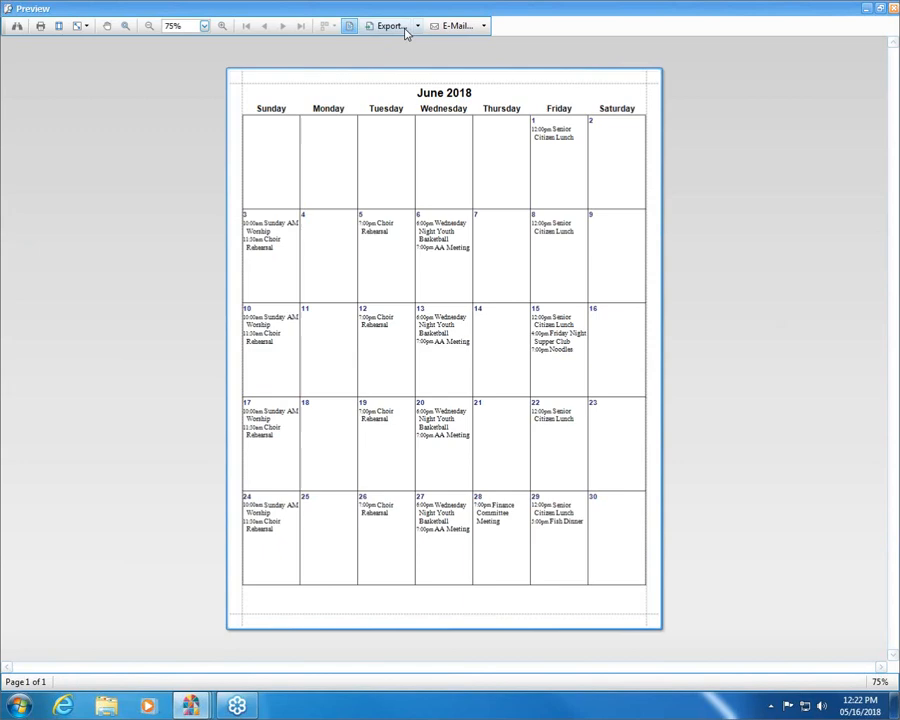
left_click(417, 27)
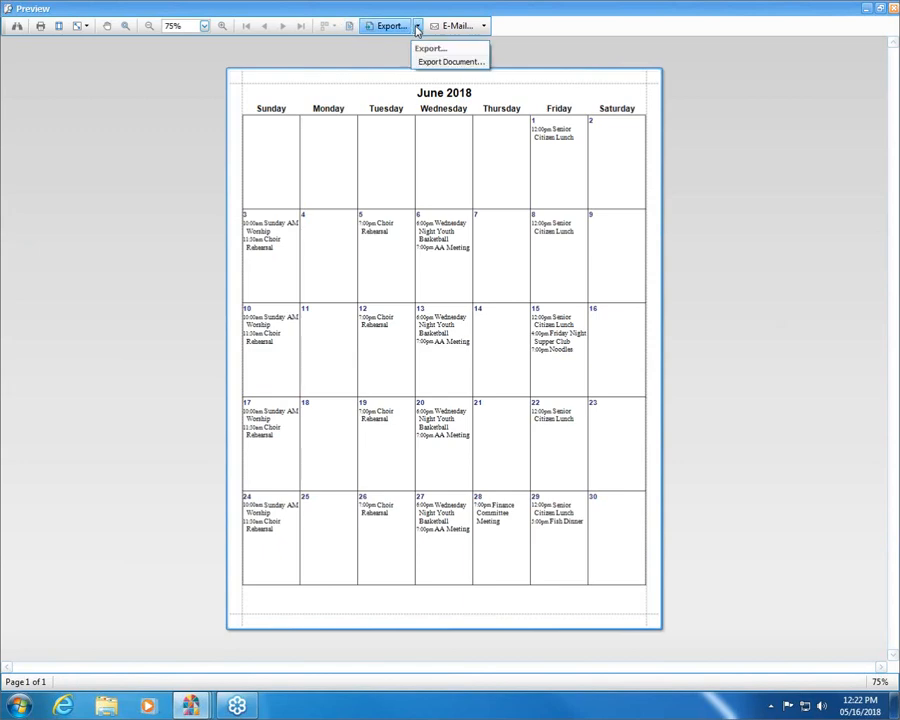
left_click(451, 61)
left_click(408, 63)
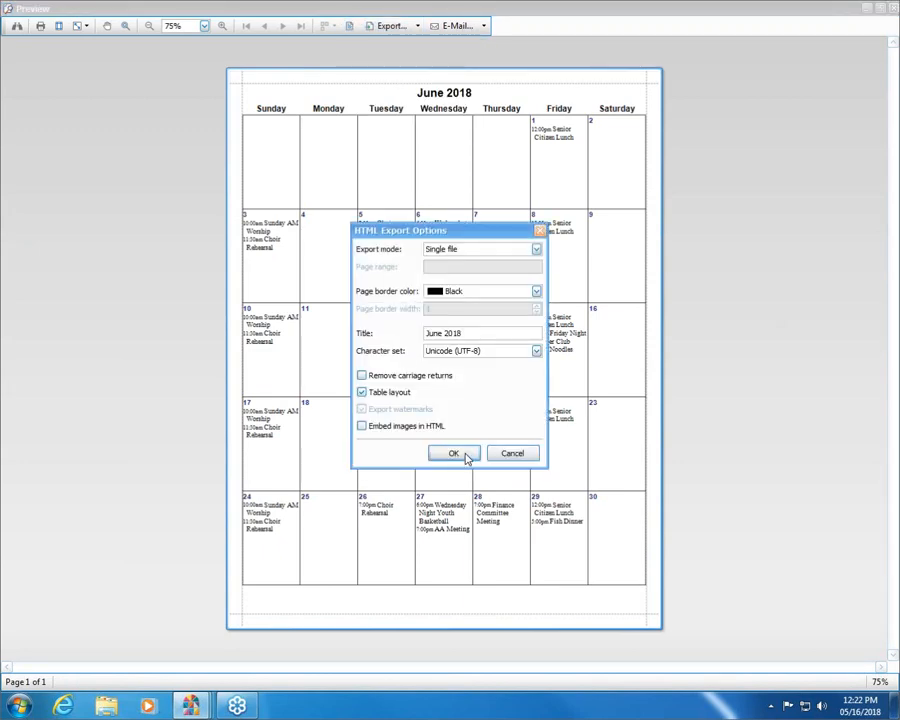
left_click(453, 454)
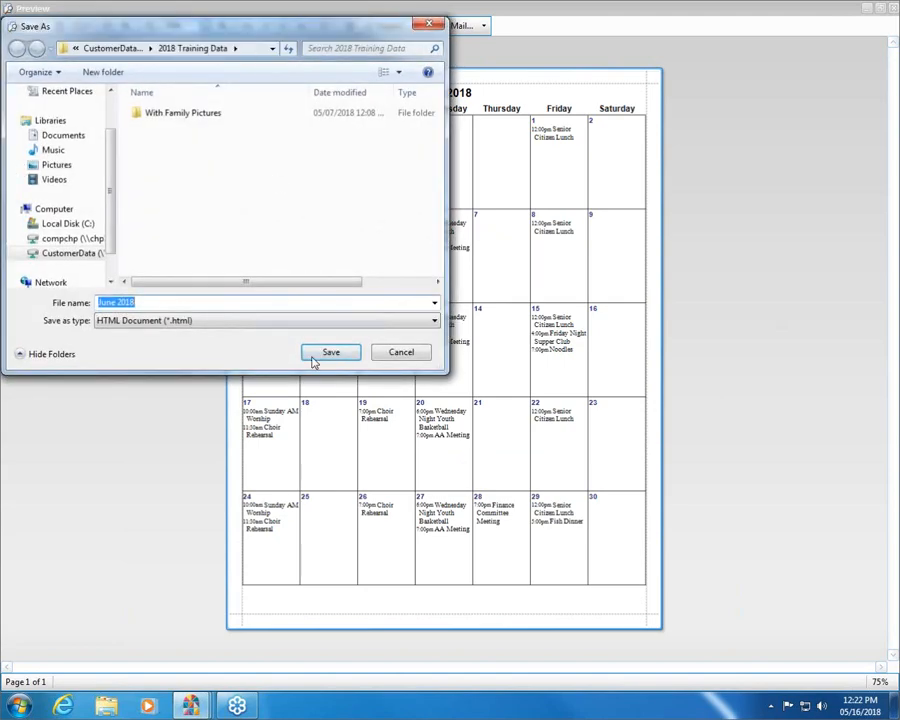
left_click(382, 355)
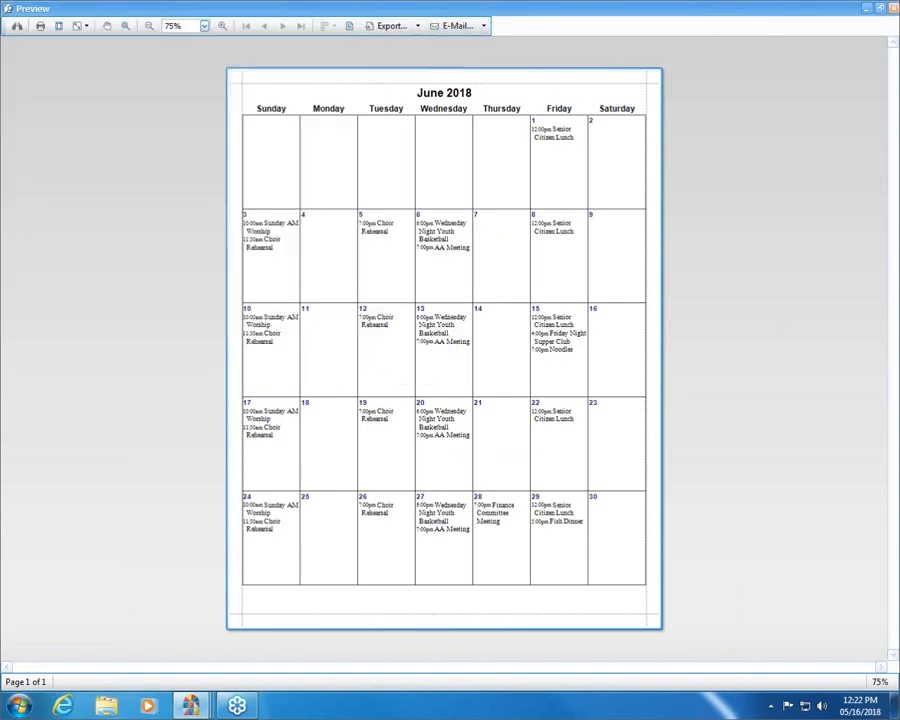
left_click(894, 9)
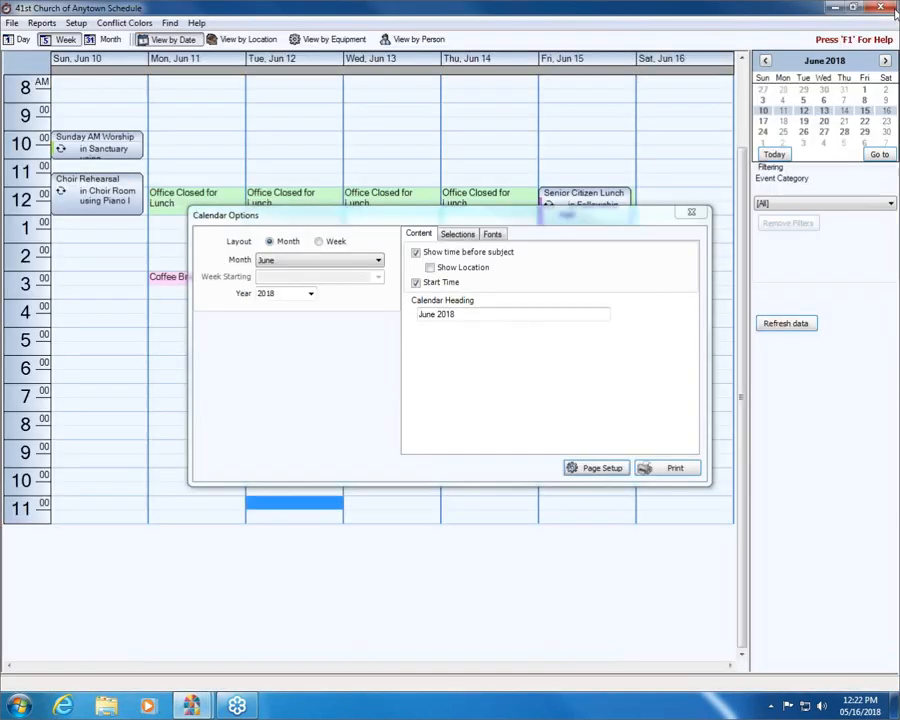
left_click(695, 213)
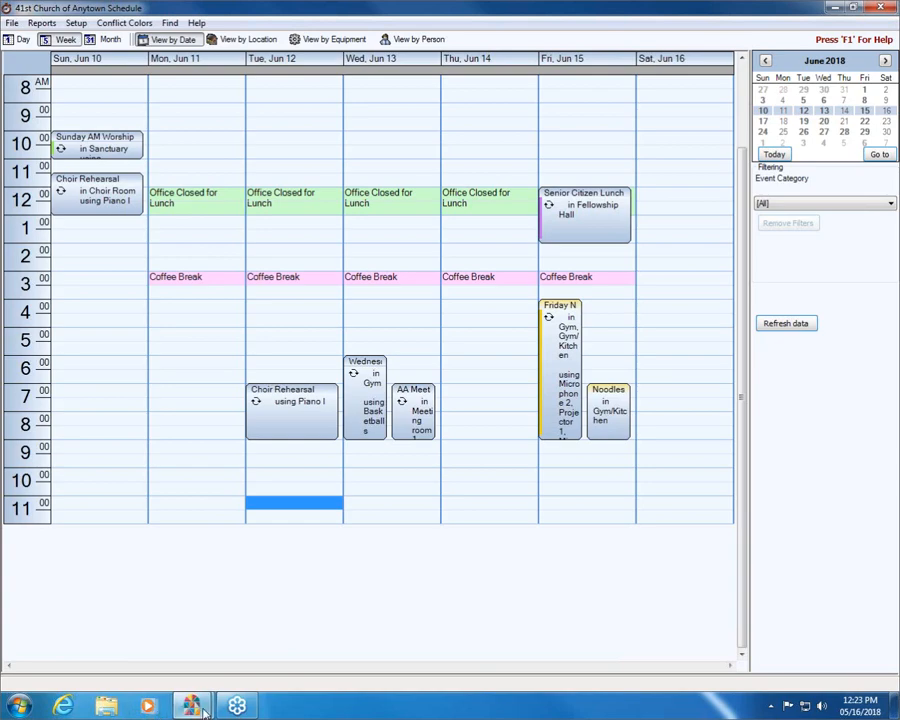
- Switch to Internet Explorer, examine the Free Online Webinars page on churchwindows.com, and close all browser tabs
left_click(64, 706)
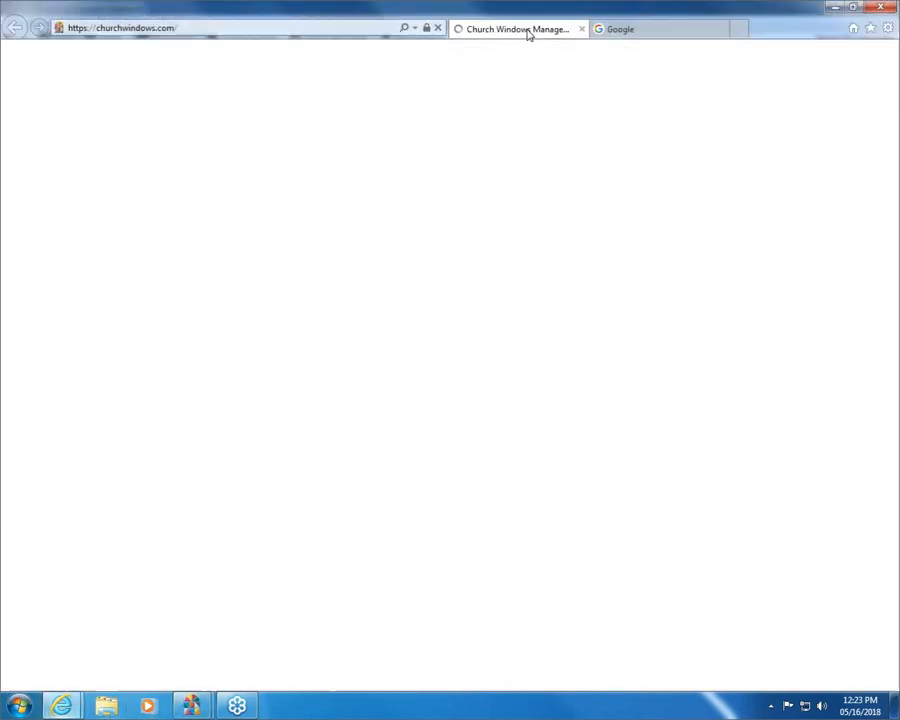
mouse_move(504, 88)
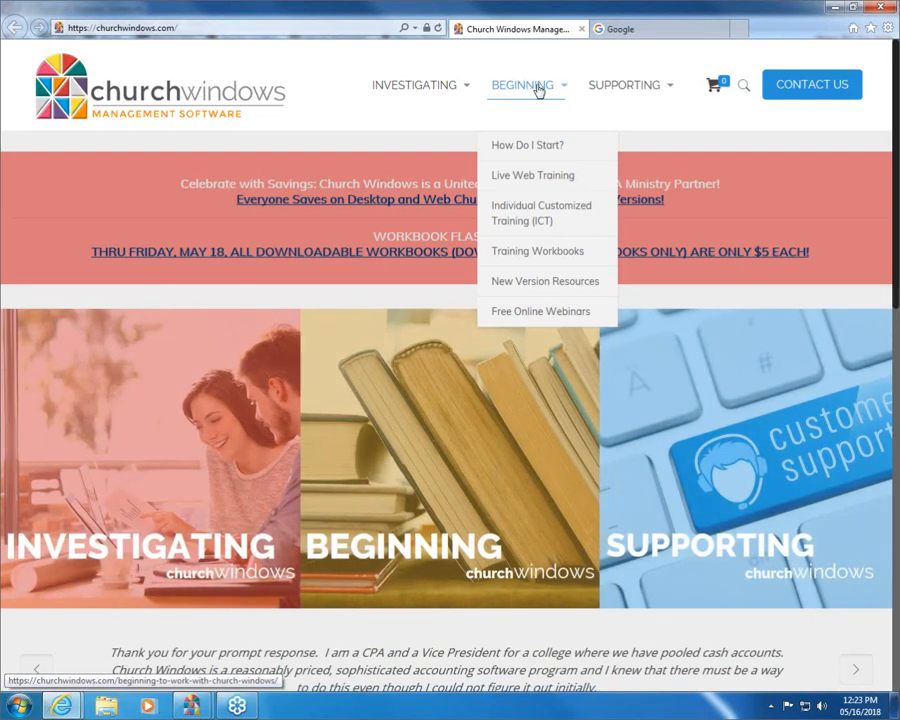
mouse_move(626, 90)
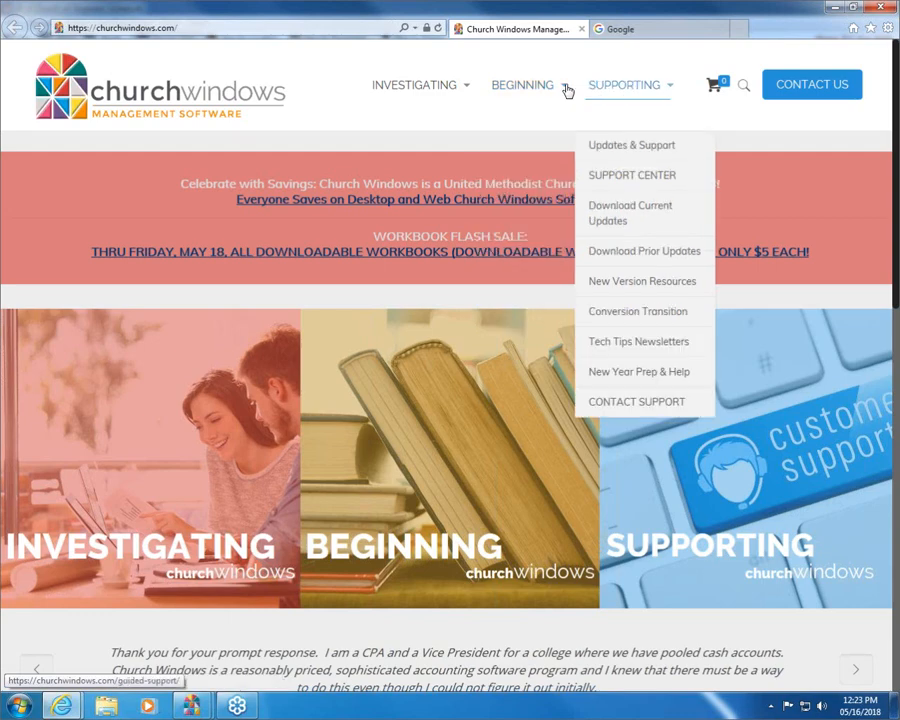
mouse_move(557, 91)
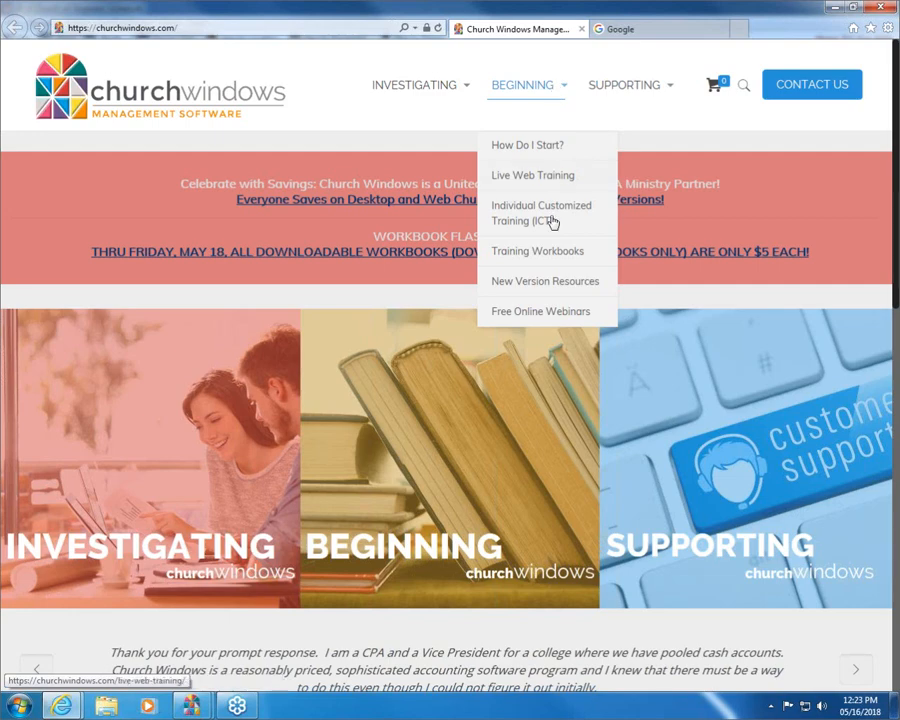
left_click(552, 312)
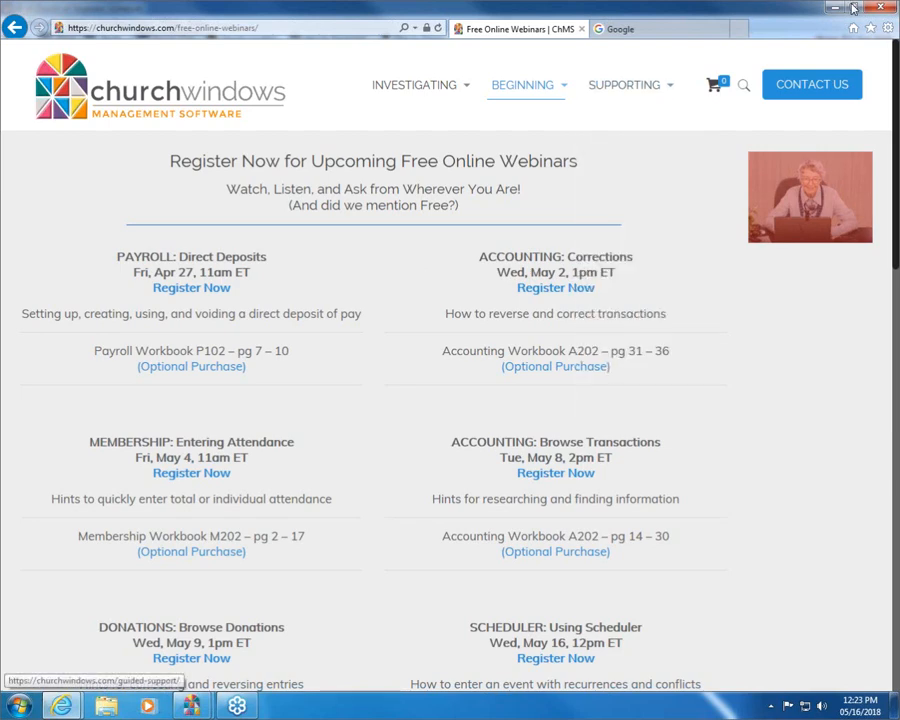
left_click(882, 8)
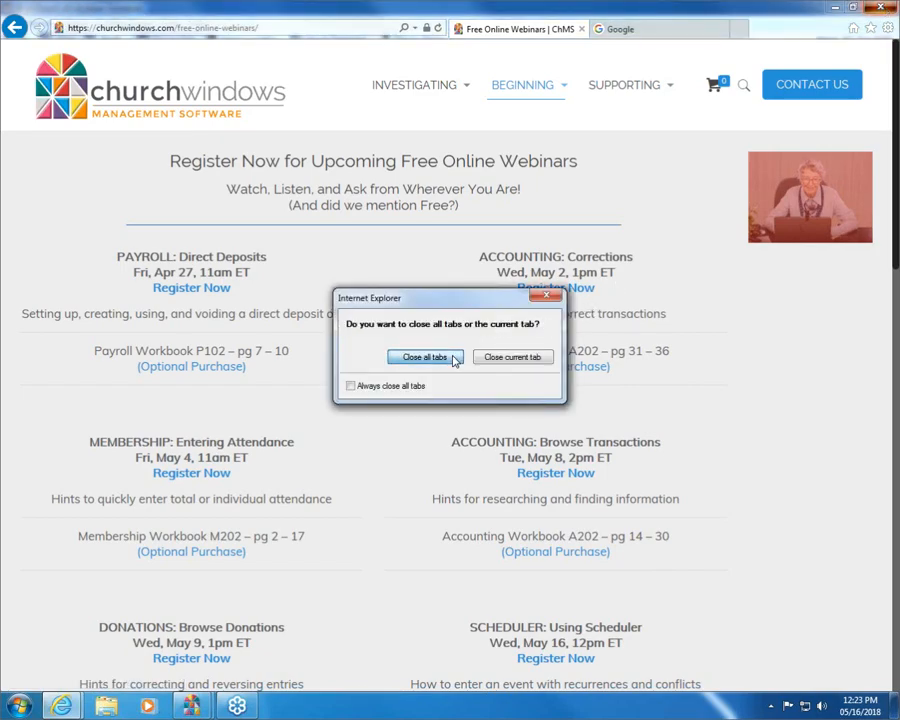
left_click(456, 358)
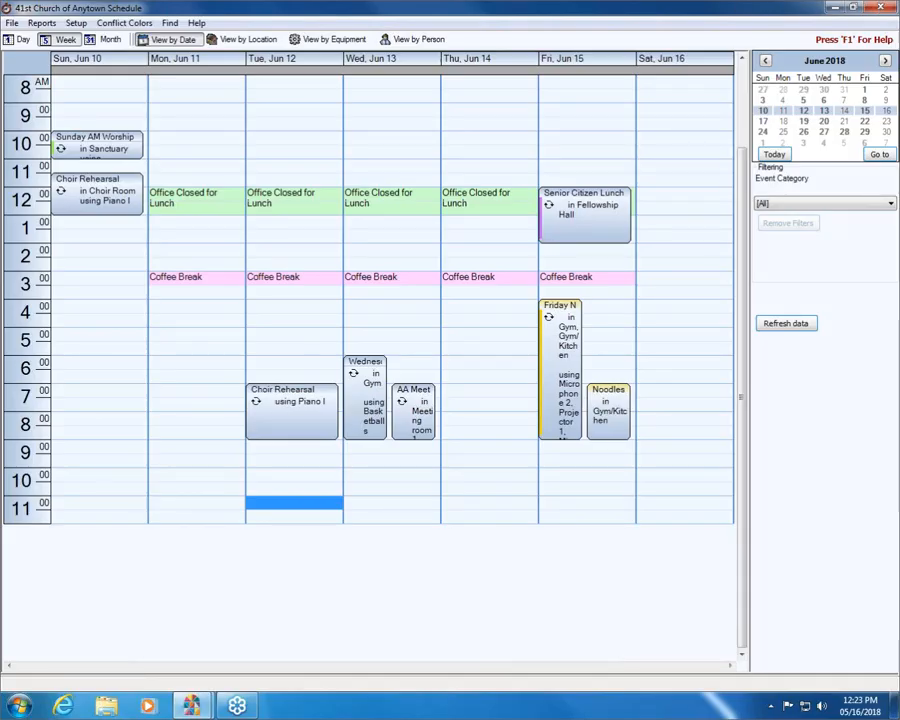